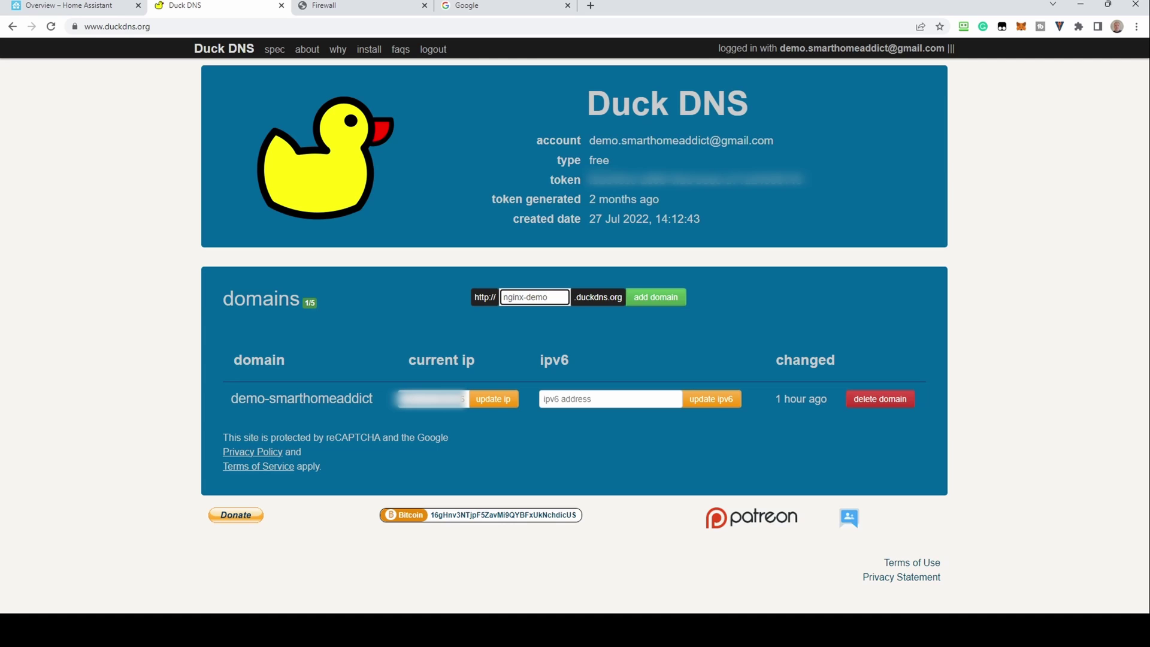
# Add the nginx-demo subdomain to the Duck DNS account and copy the account token.
pyautogui.click(666, 291)
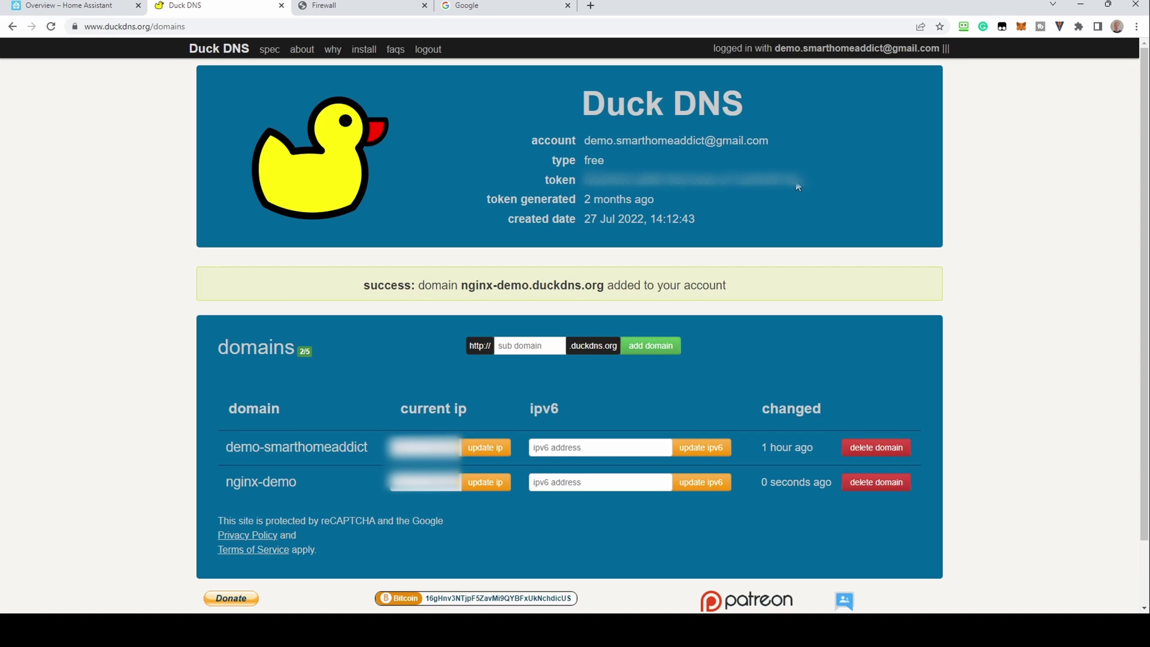
pyautogui.moveTo(798, 183); pyautogui.dragTo(591, 187)
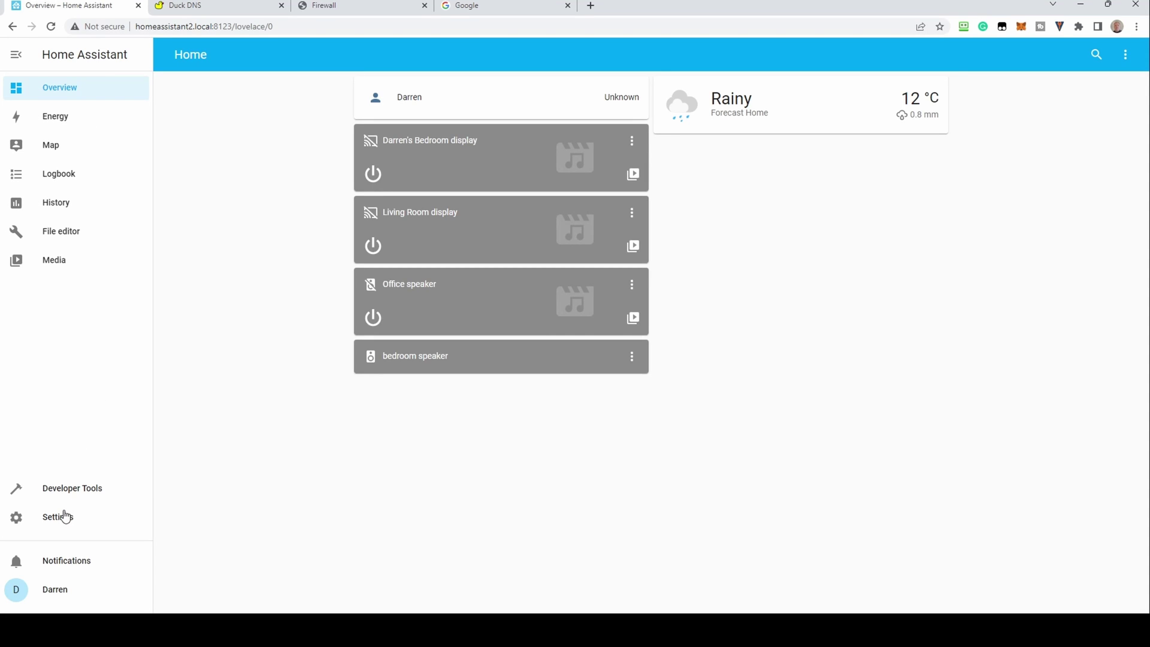
# Switch to Home Assistant and install the official Duck DNS add-on from the Add-on Store.
pyautogui.click(64, 518)
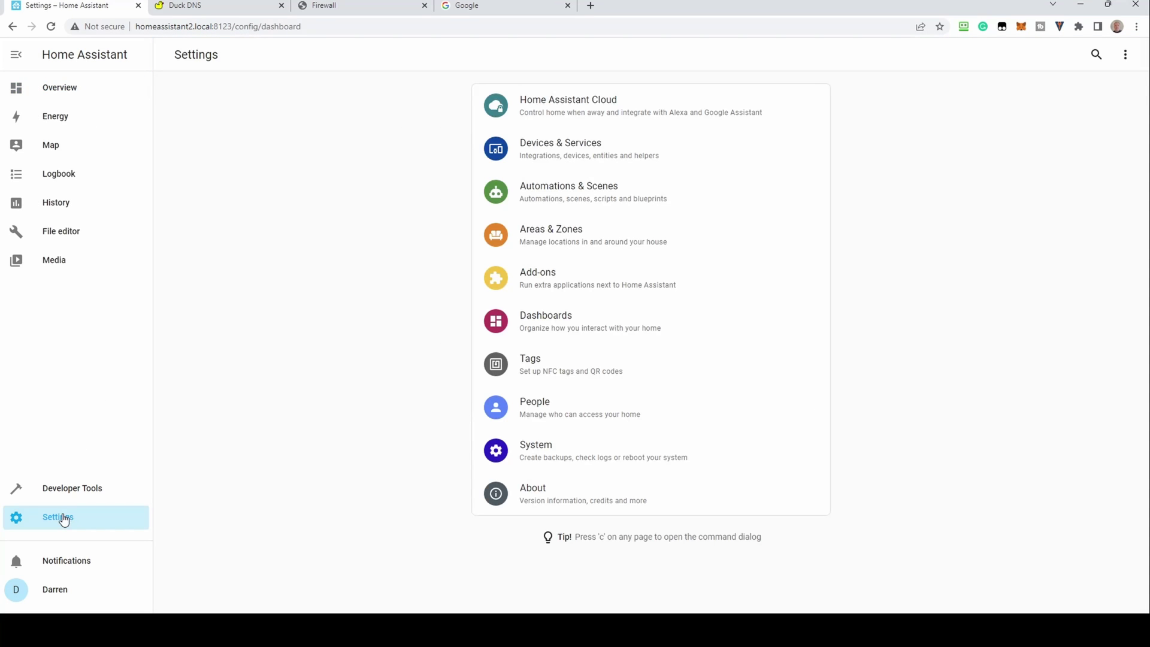
pyautogui.click(543, 283)
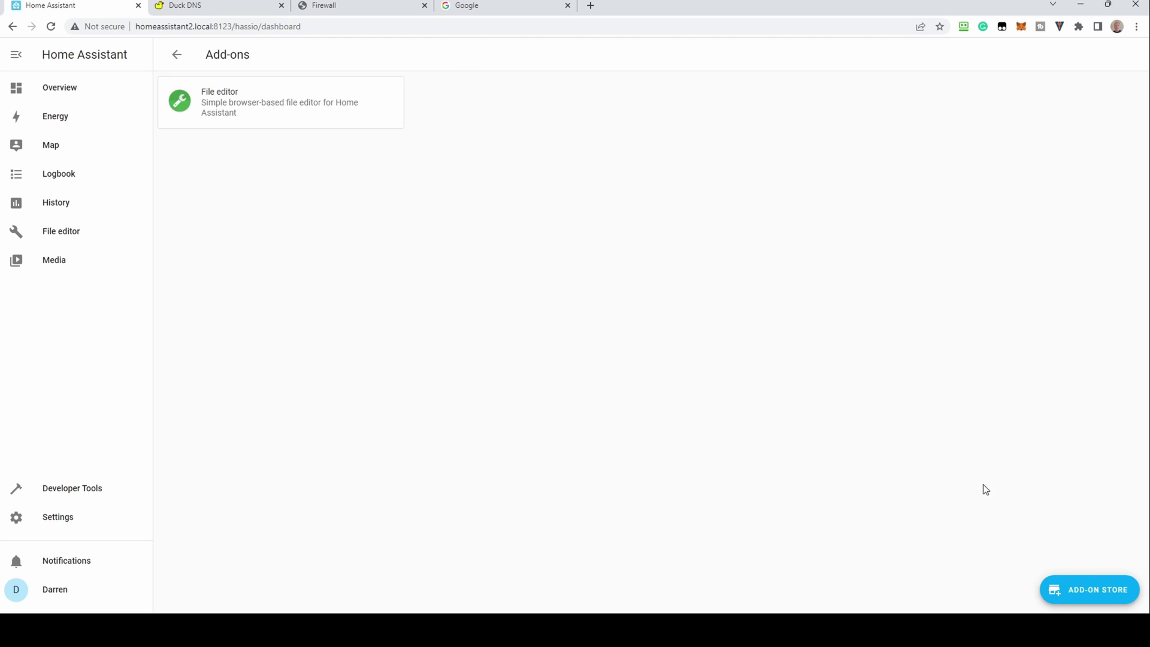
pyautogui.click(1078, 592)
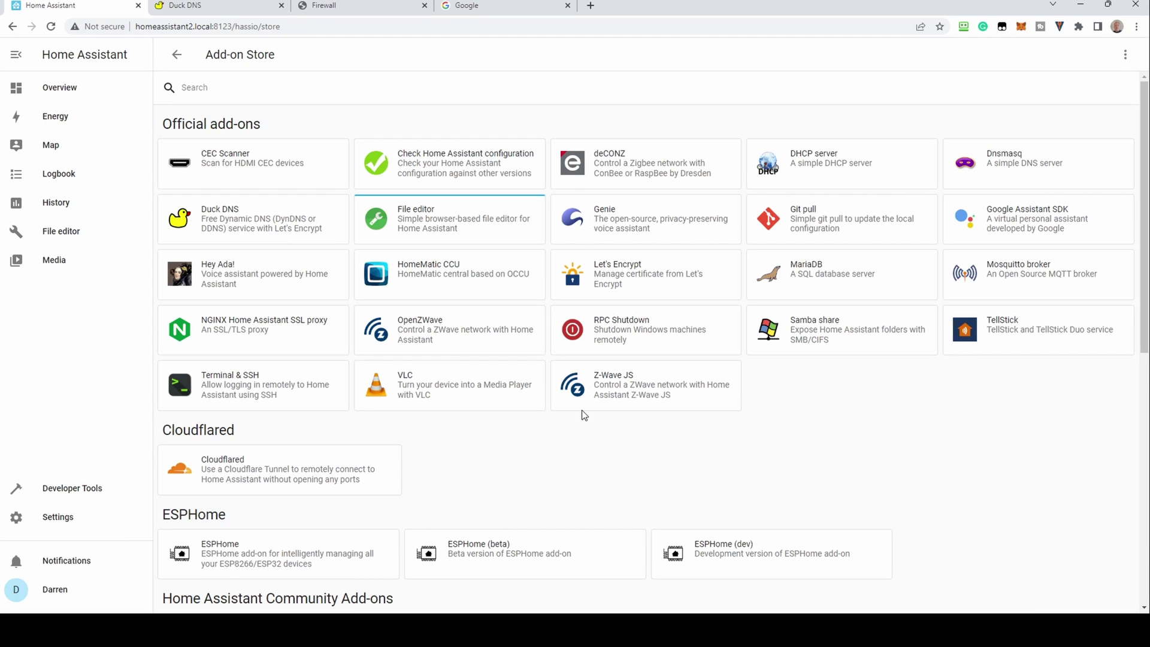
pyautogui.click(245, 215)
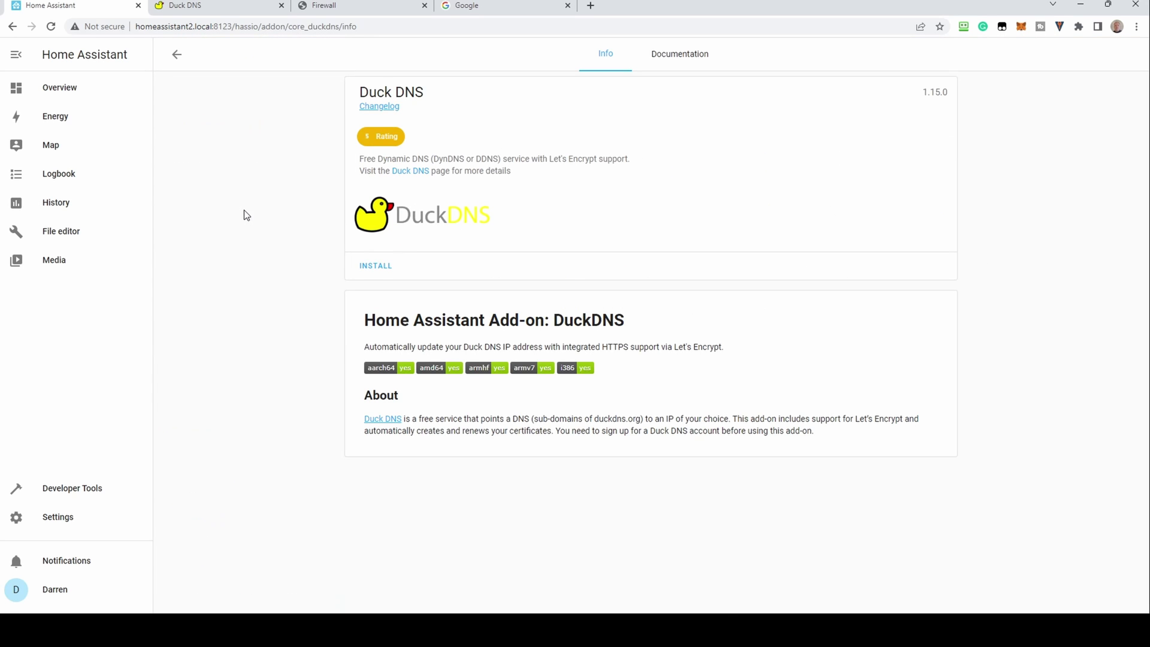
pyautogui.click(375, 267)
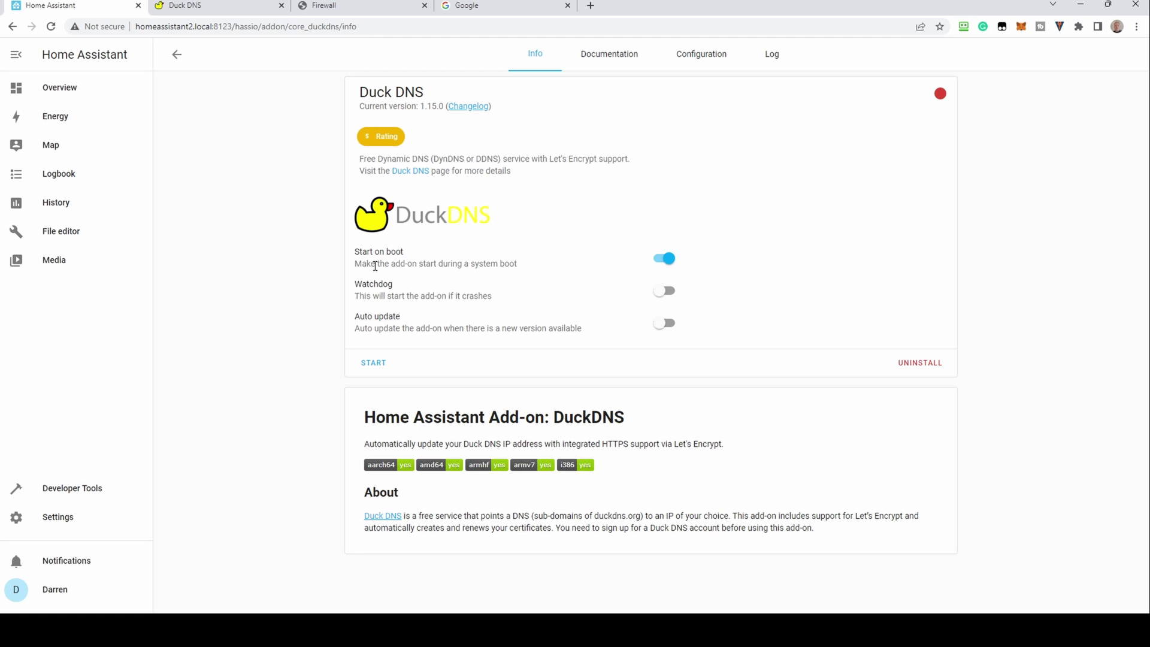
# In the Duck DNS add-on options, add the domain nginx-demo.duckdns.org and paste the account token.
pyautogui.click(708, 71)
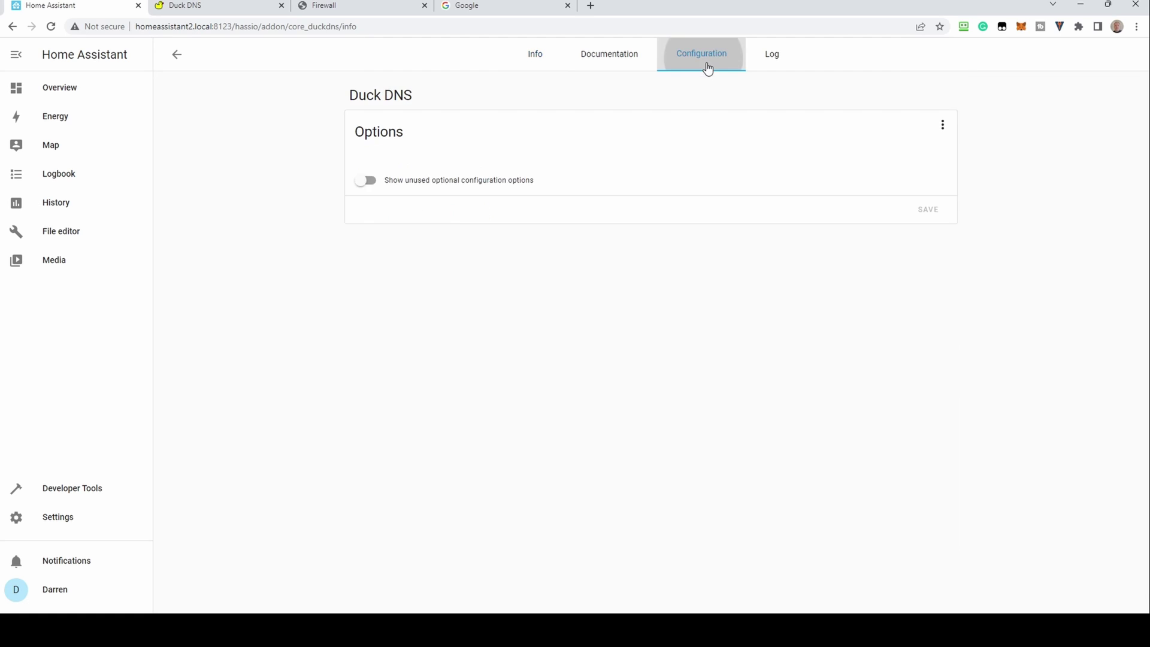
pyautogui.click(367, 165)
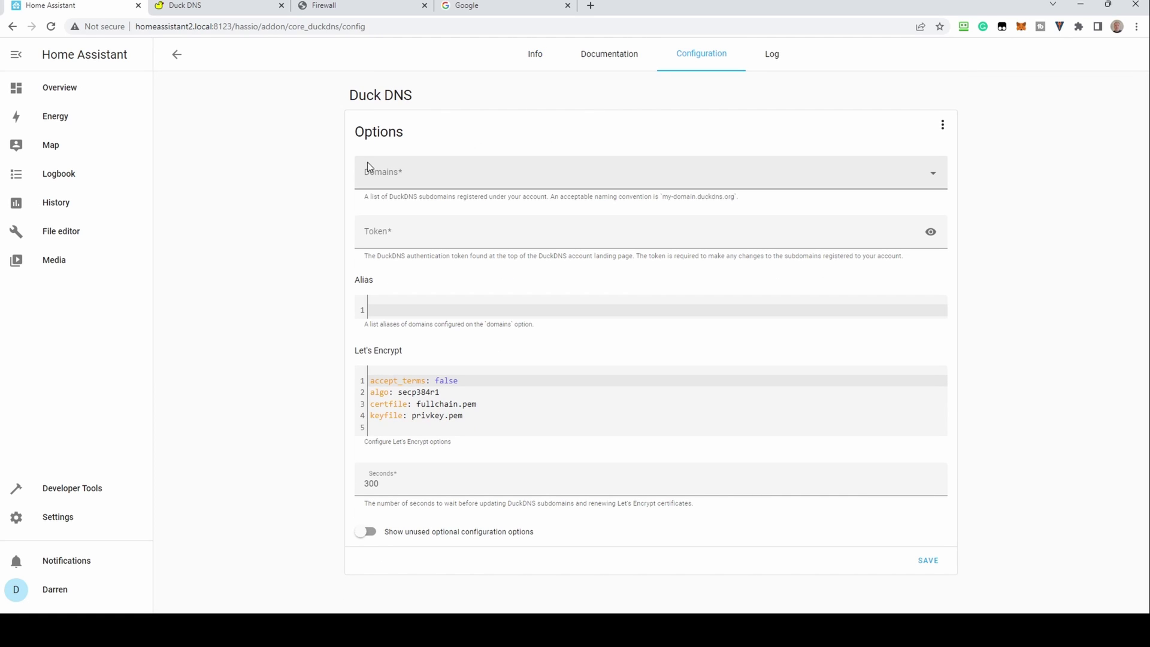
pyautogui.click(401, 176)
pyautogui.write('ngi')
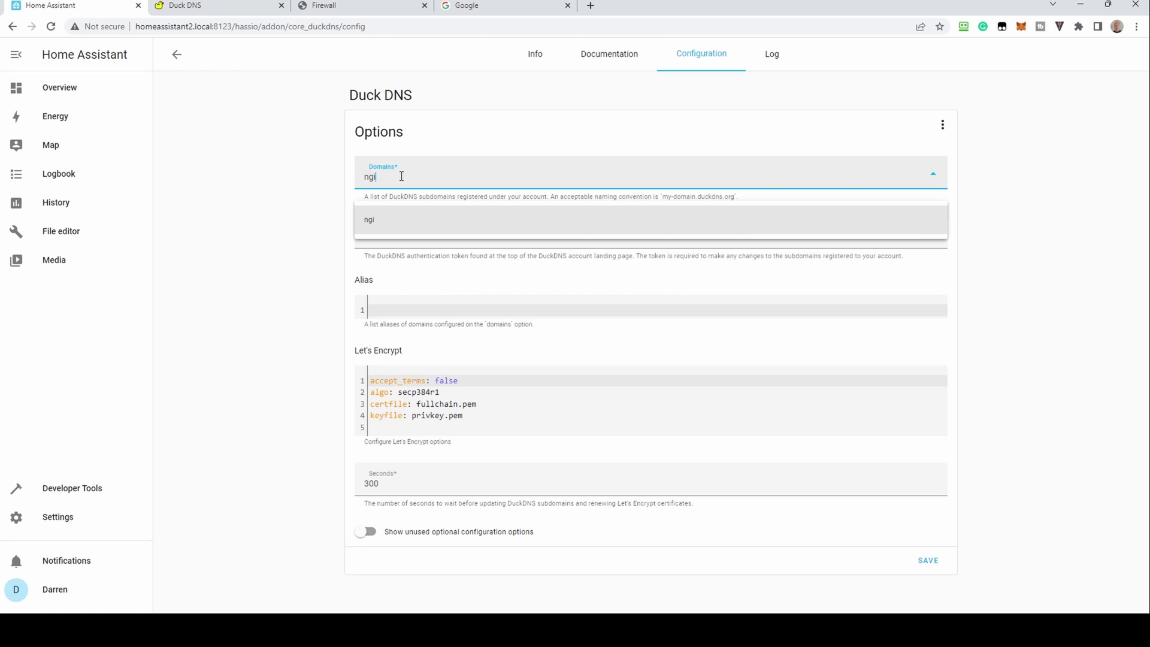
pyautogui.write('nx-demo.duckdns.org')
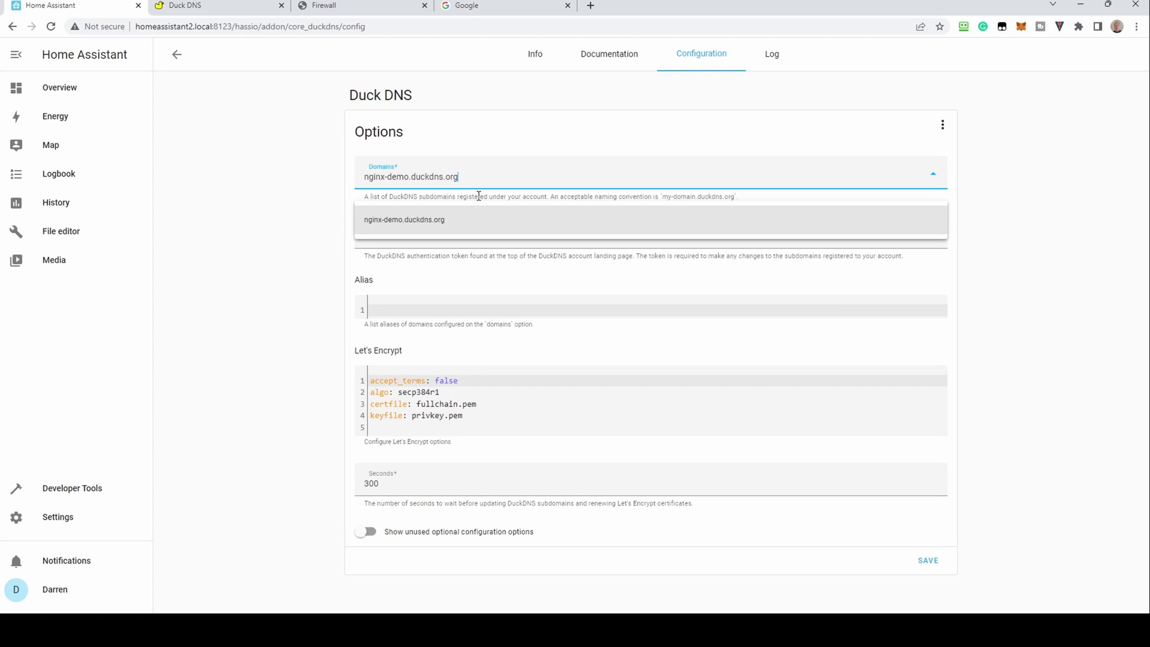
pyautogui.click(467, 221)
pyautogui.click(446, 257)
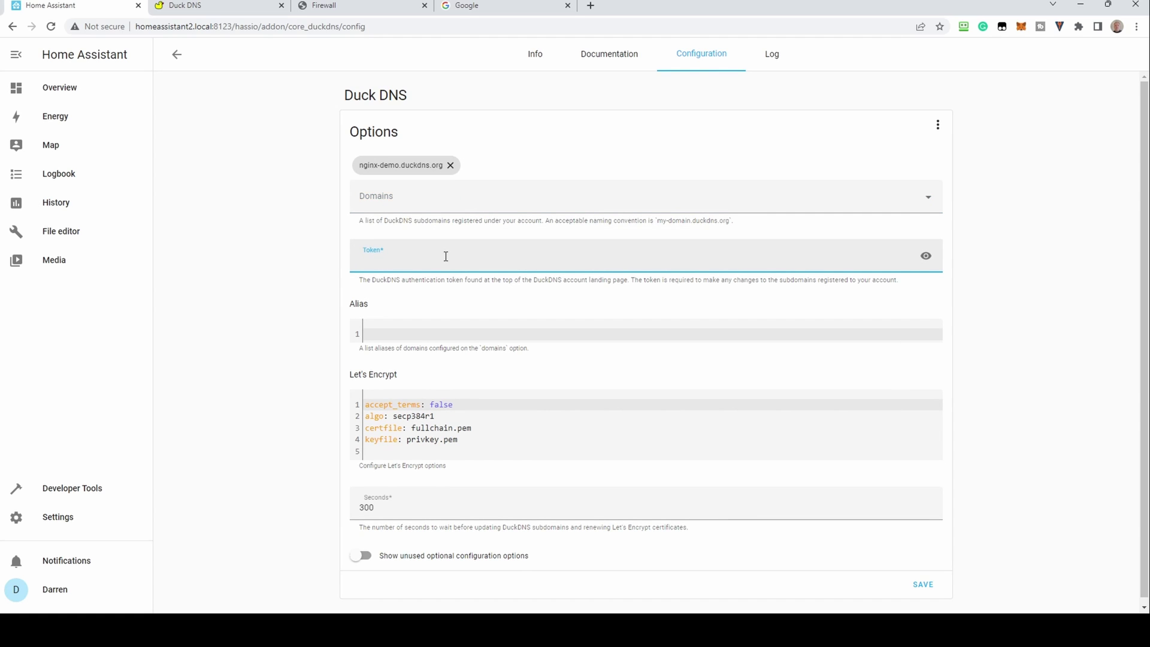
pyautogui.hotkey('ctrl', 'v')
# Set accept_terms to true in the Let's Encrypt options and save the Duck DNS add-on configuration.
pyautogui.doubleClick(441, 405)
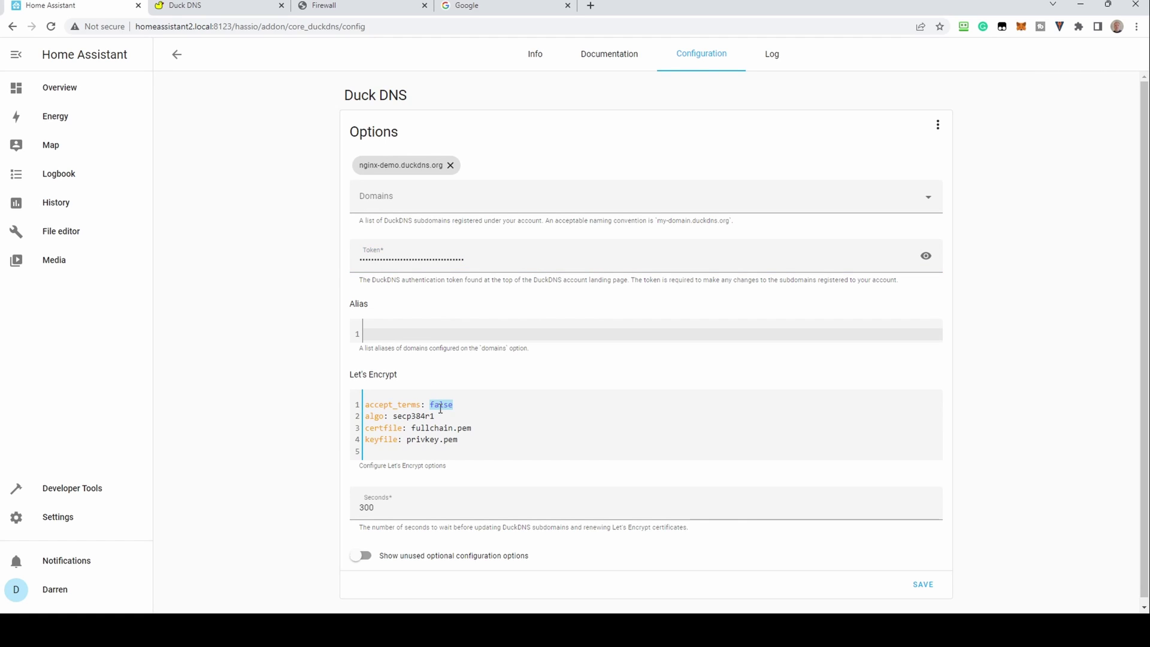
pyautogui.write('true')
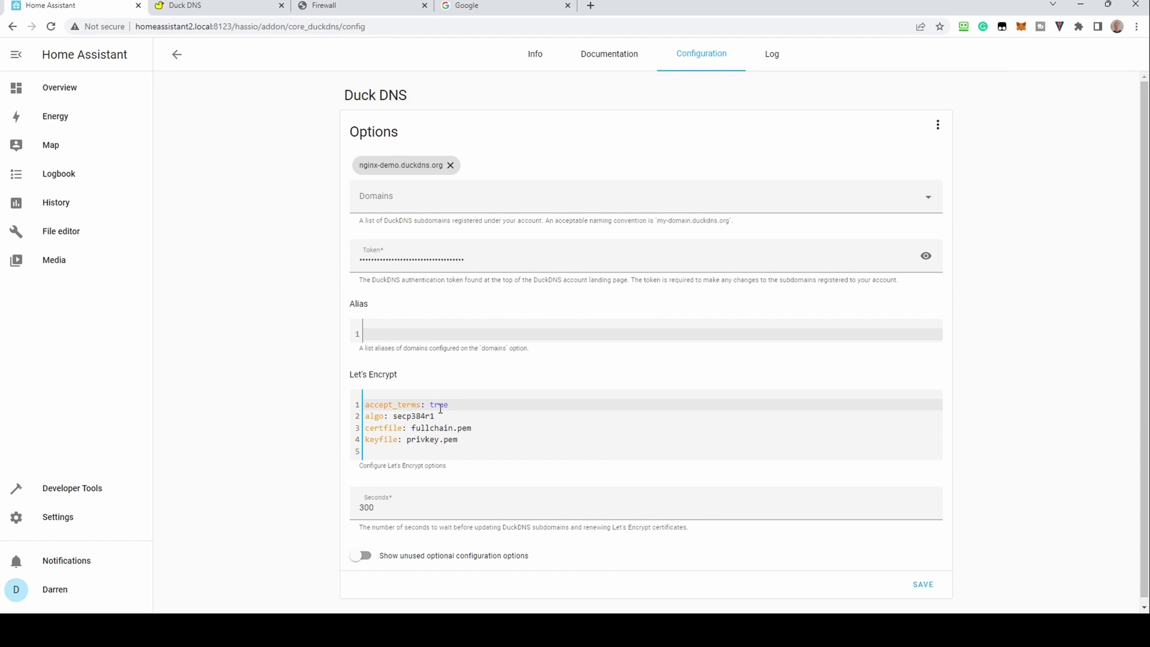
pyautogui.click(921, 588)
# Enable Watchdog and Auto update for the Duck DNS add-on and start it.
pyautogui.click(544, 56)
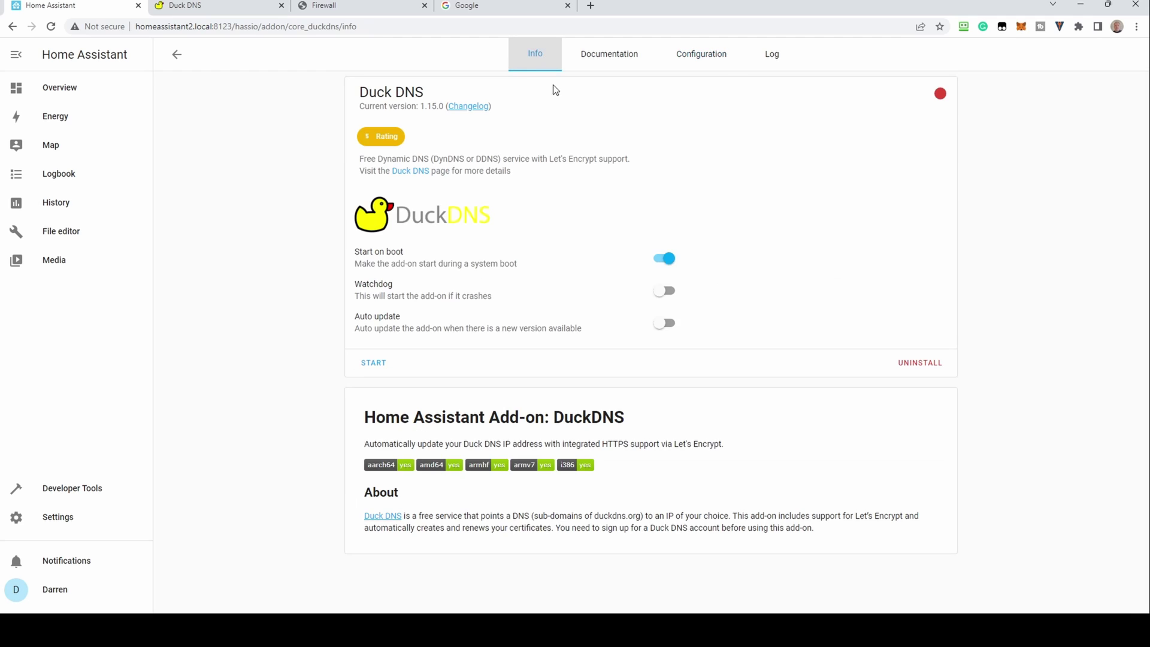
pyautogui.click(663, 294)
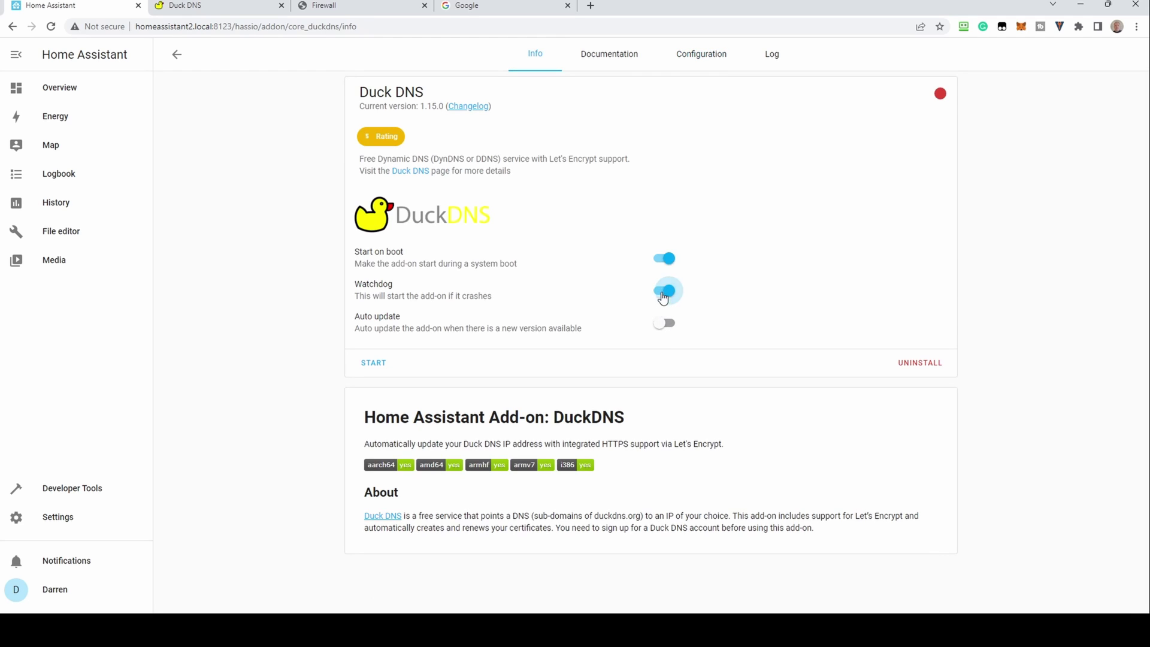
pyautogui.click(665, 324)
pyautogui.click(372, 362)
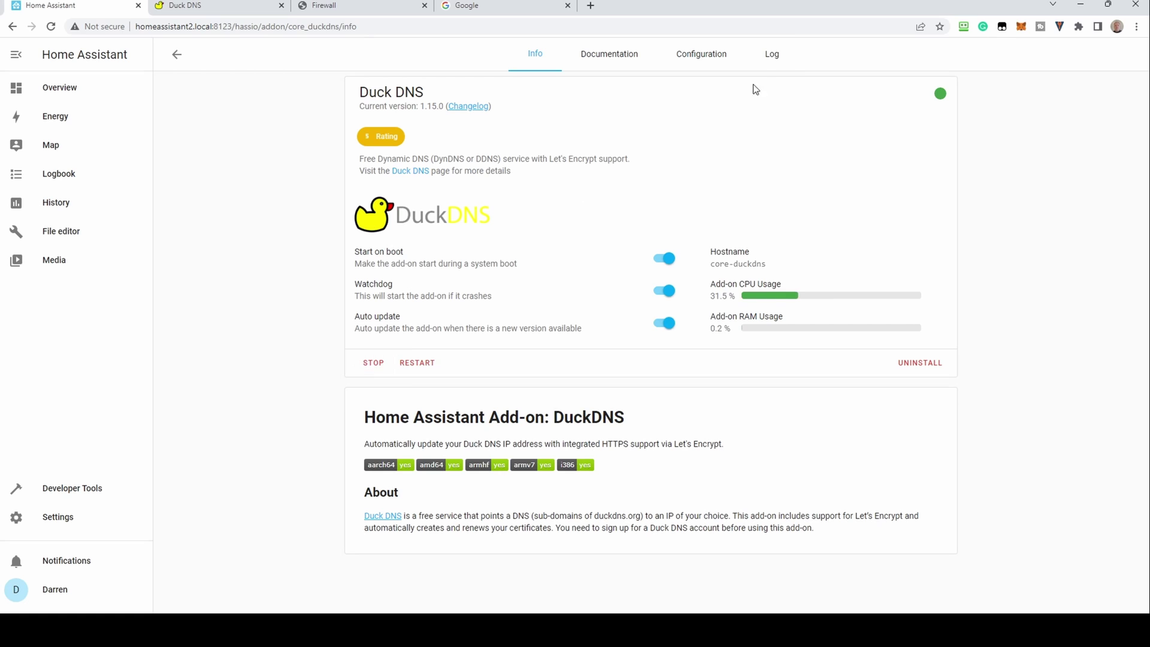
# Check the Duck DNS add-on log, refreshing it repeatedly to follow the certificate request.
pyautogui.click(771, 54)
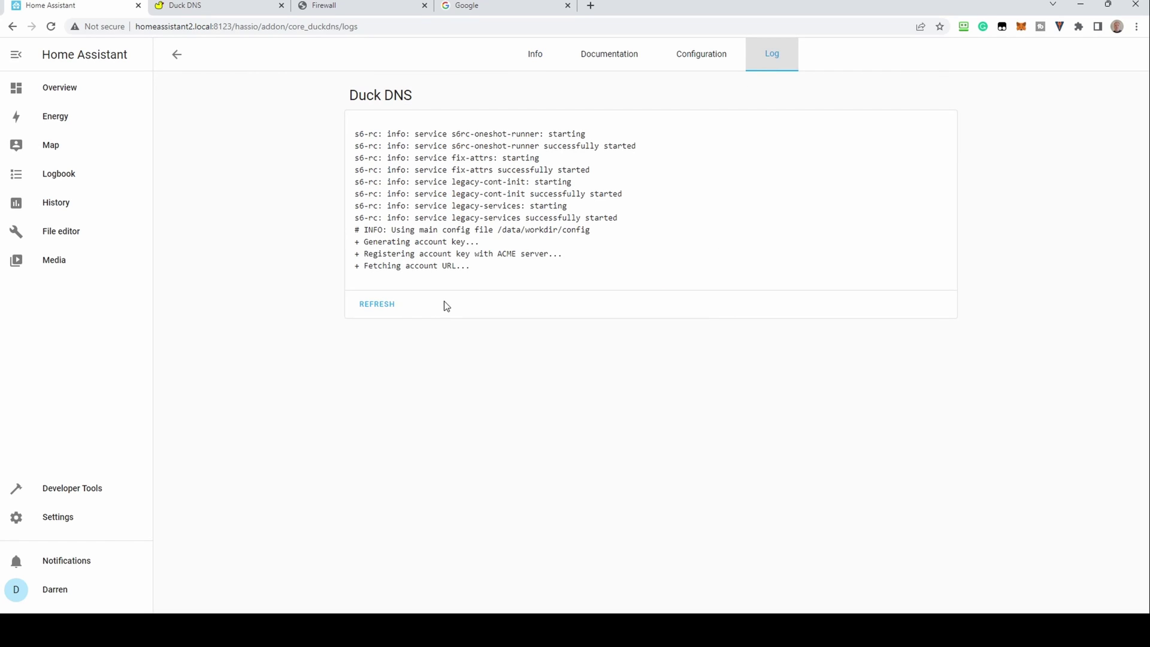
pyautogui.click(364, 305)
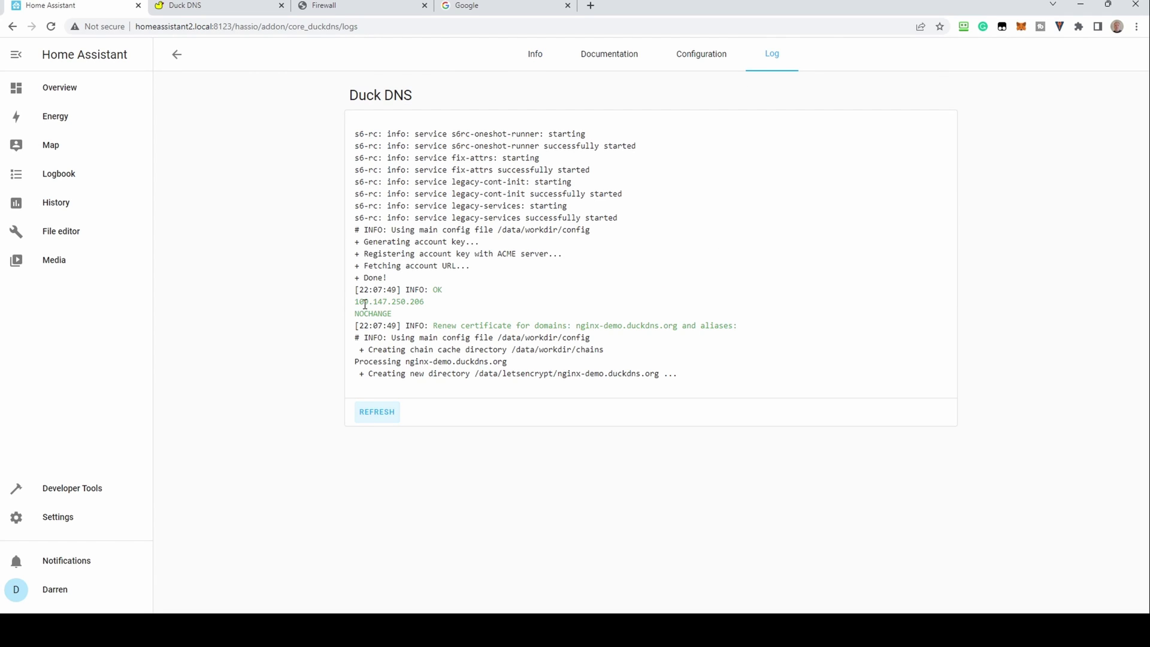
pyautogui.click(376, 413)
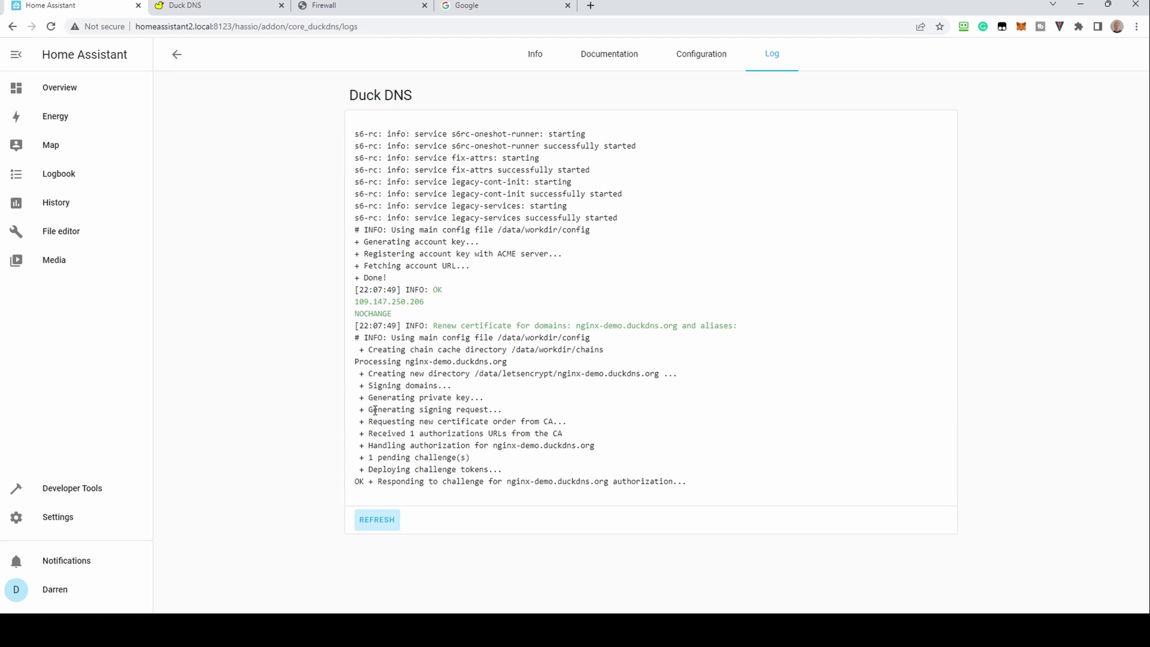
pyautogui.click(369, 520)
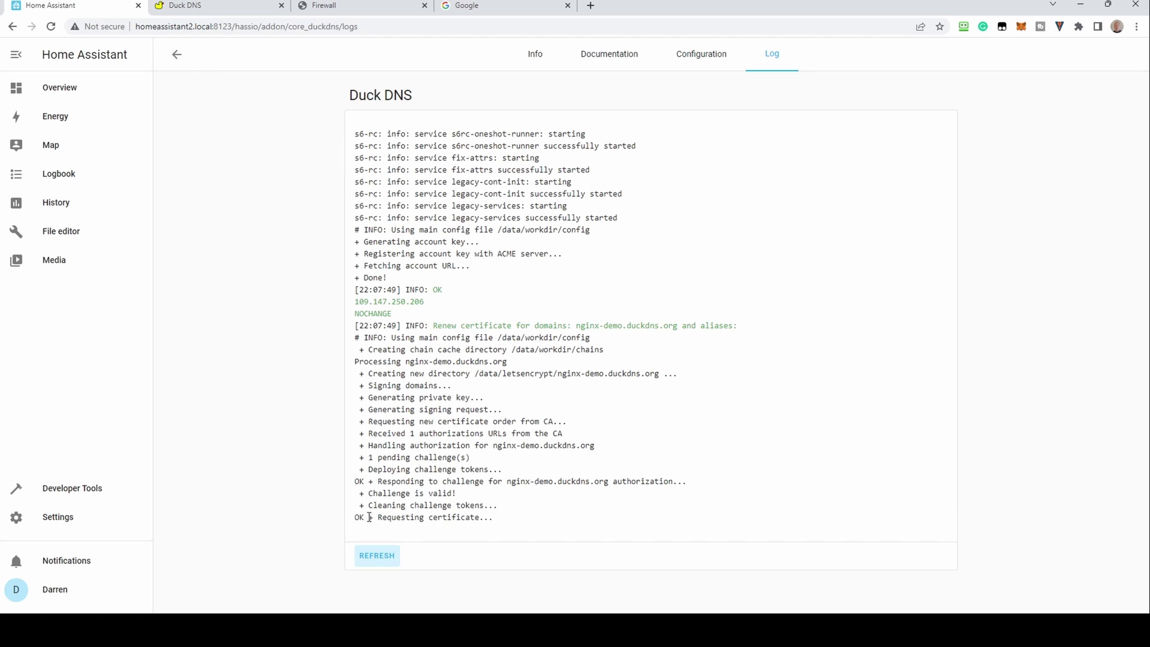
pyautogui.click(378, 557)
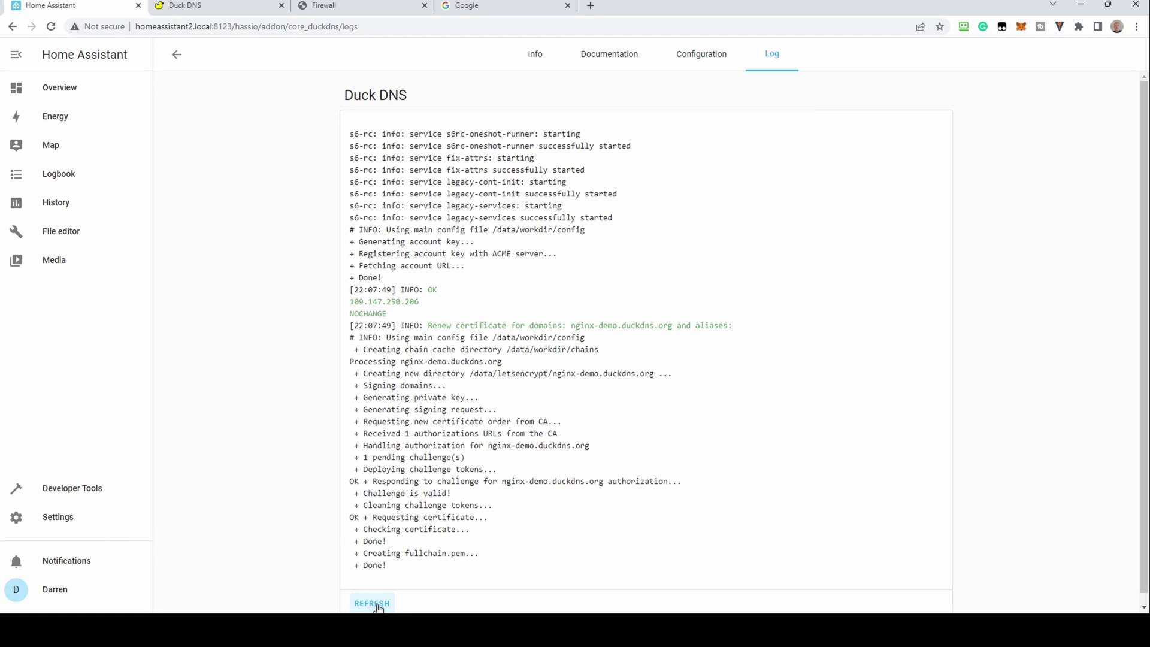
pyautogui.click(378, 606)
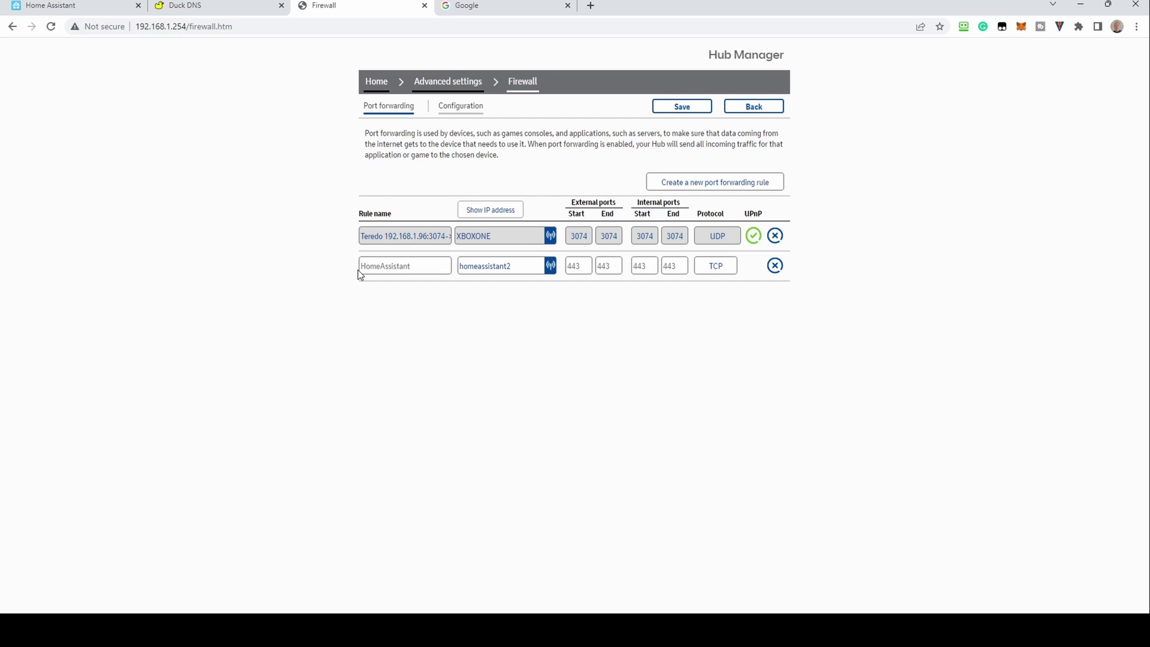
# On the router's firewall page, review the HomeAssistant port forwarding rule's name, device, external and internal ports, and protocol.
pyautogui.click(362, 272)
pyautogui.click(474, 270)
pyautogui.click(582, 267)
pyautogui.click(600, 266)
pyautogui.click(637, 265)
pyautogui.click(663, 265)
pyautogui.click(707, 267)
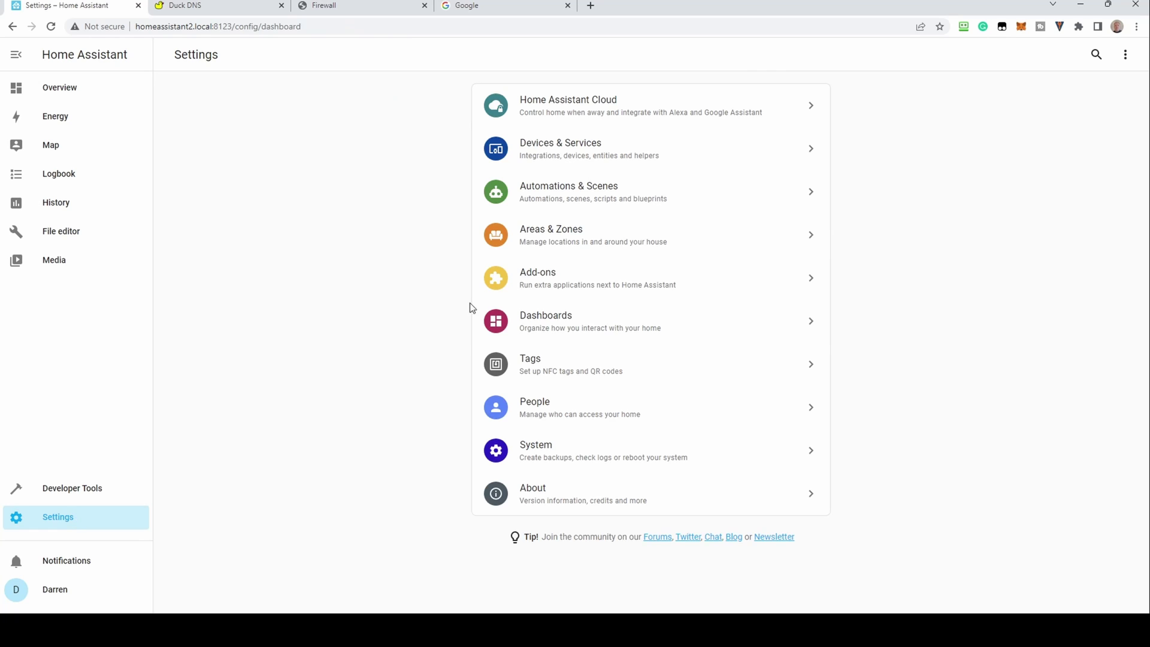
# Install the NGINX Home Assistant SSL proxy add-on from the Add-on Store and enable its Watchdog and Auto update options.
pyautogui.click(535, 279)
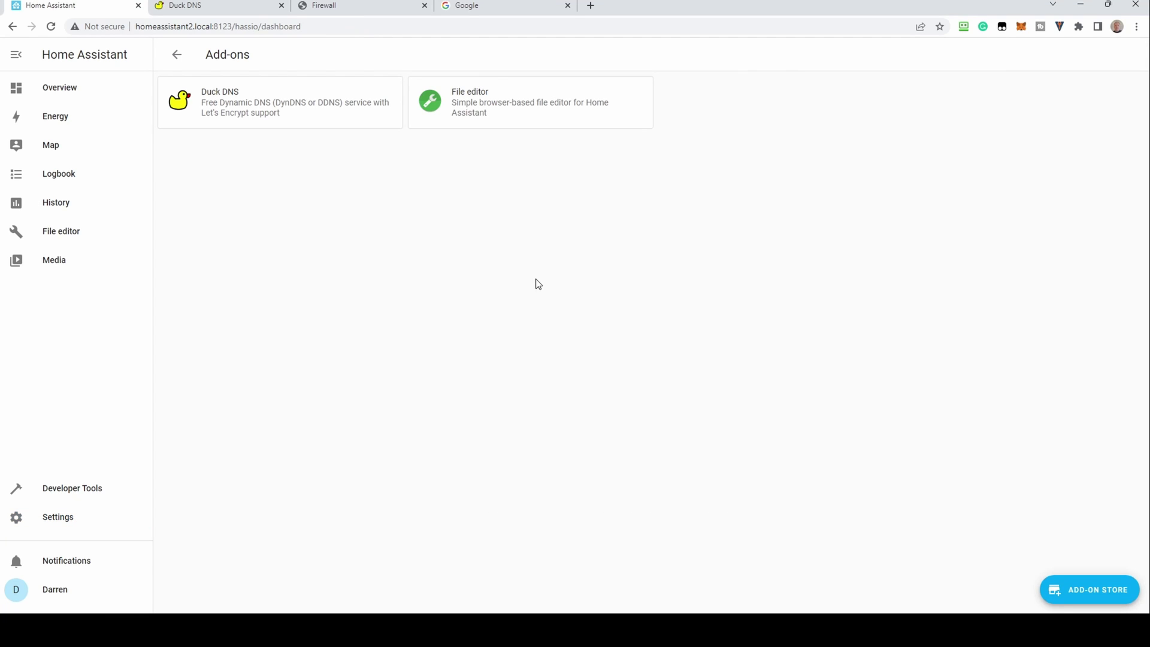
pyautogui.click(1076, 589)
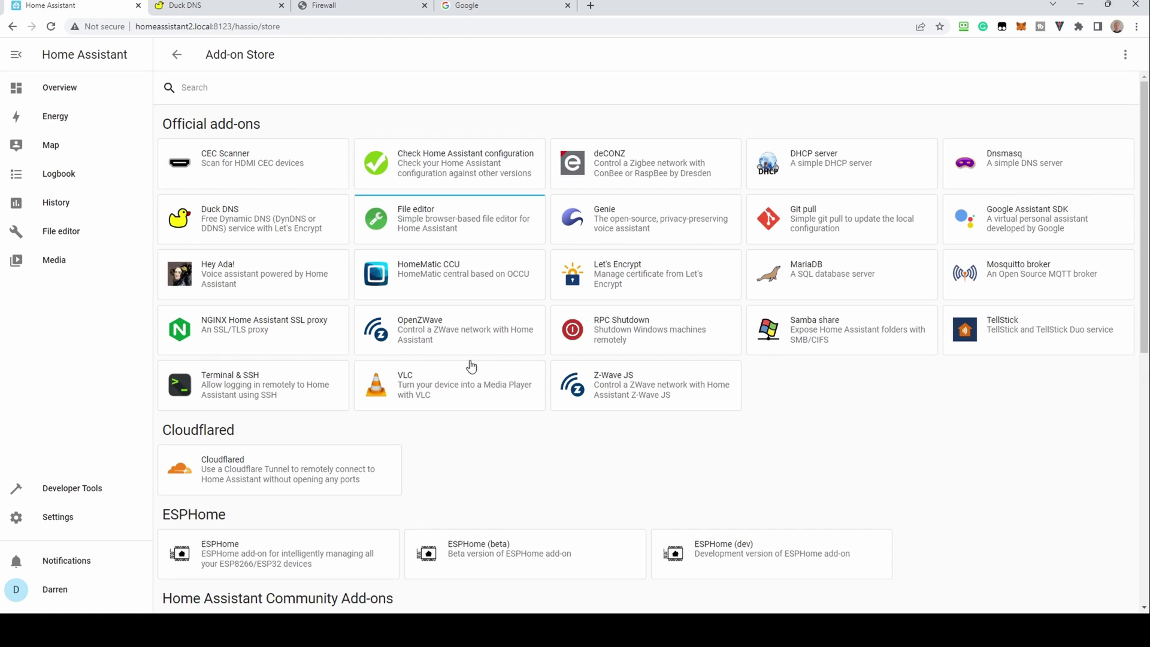
pyautogui.click(256, 329)
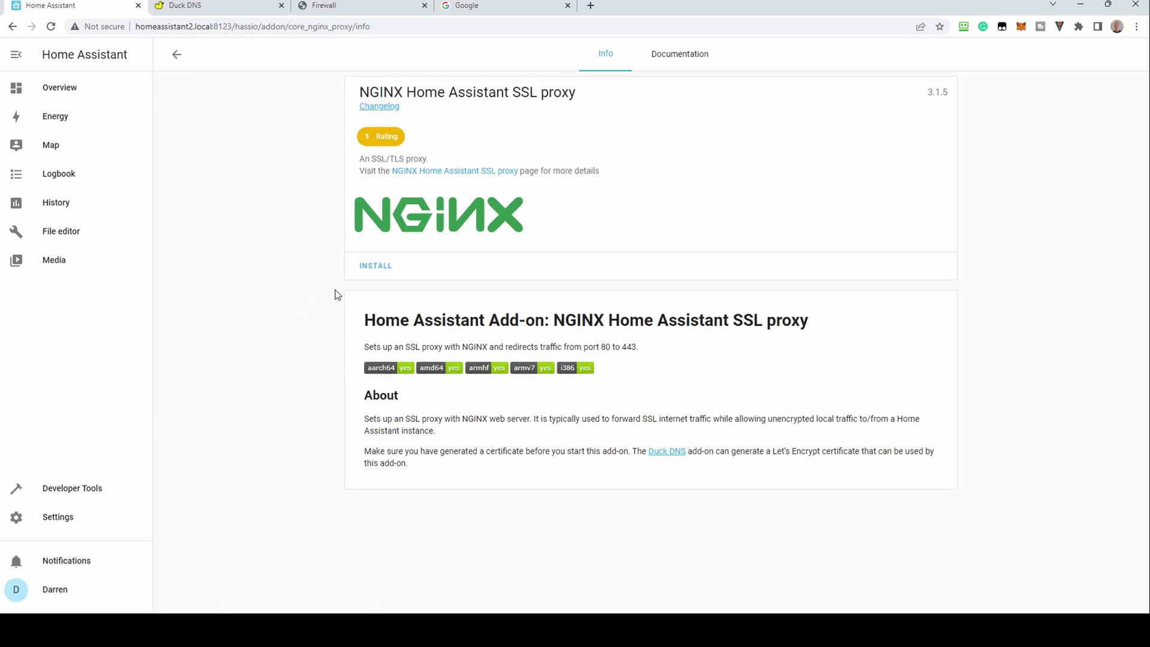
pyautogui.click(370, 265)
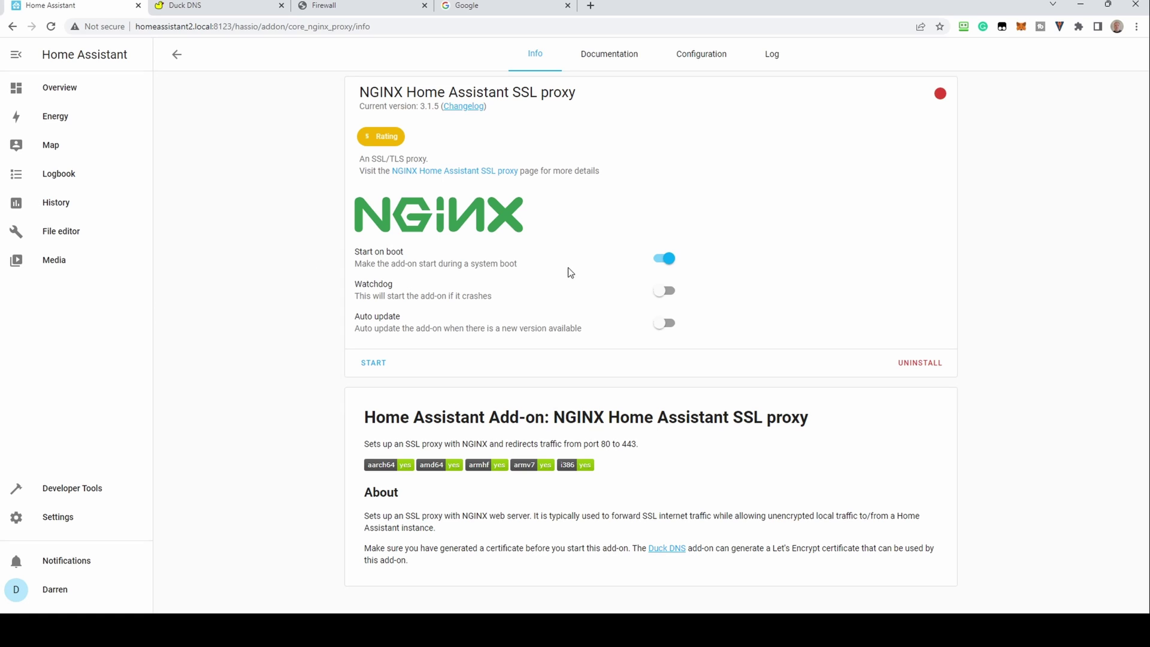
pyautogui.click(663, 291)
pyautogui.click(666, 327)
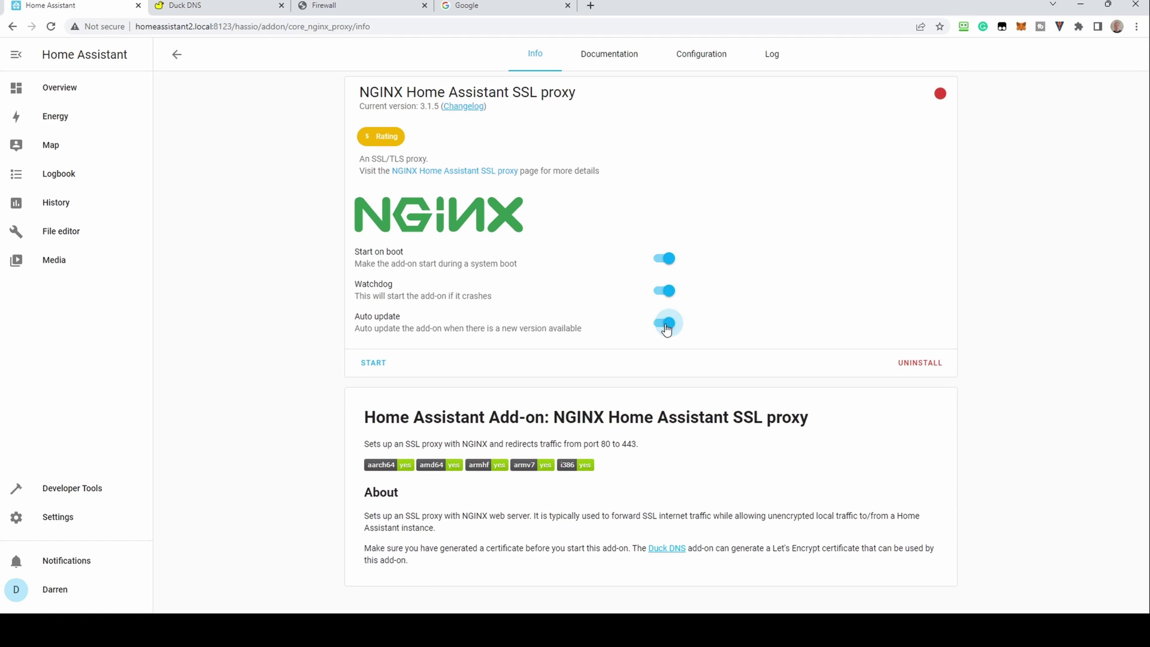
# Set the NGINX proxy domain to nginx-demo.duckdns.org and active to true in the Customize options, and save the configuration.
pyautogui.click(675, 66)
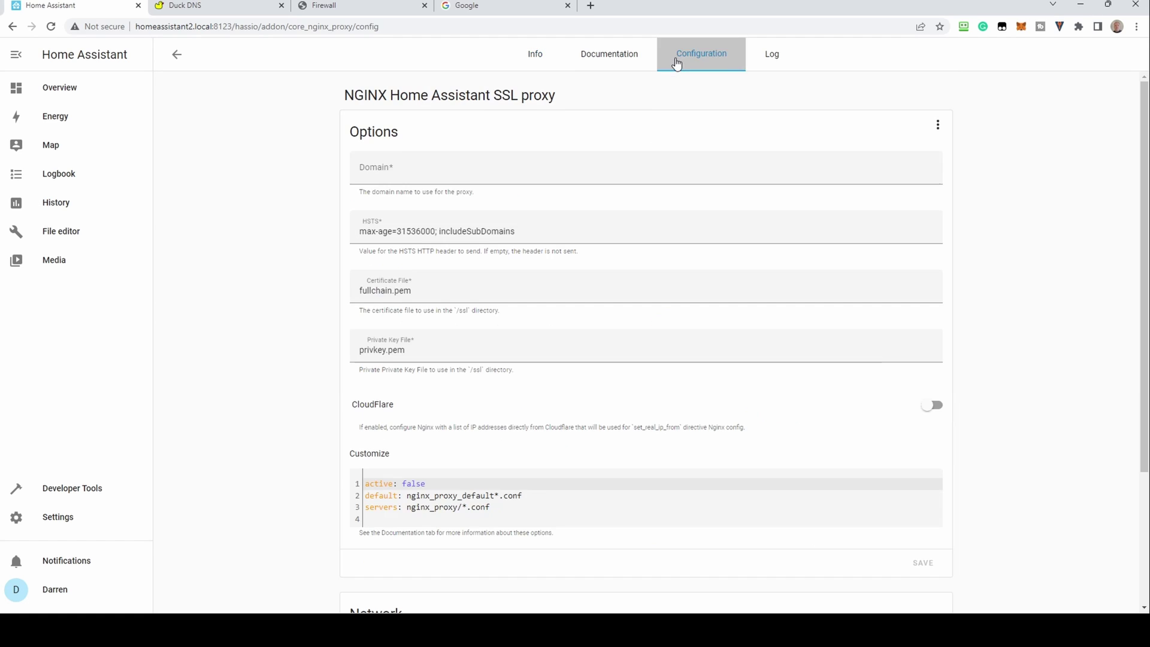
pyautogui.click(366, 171)
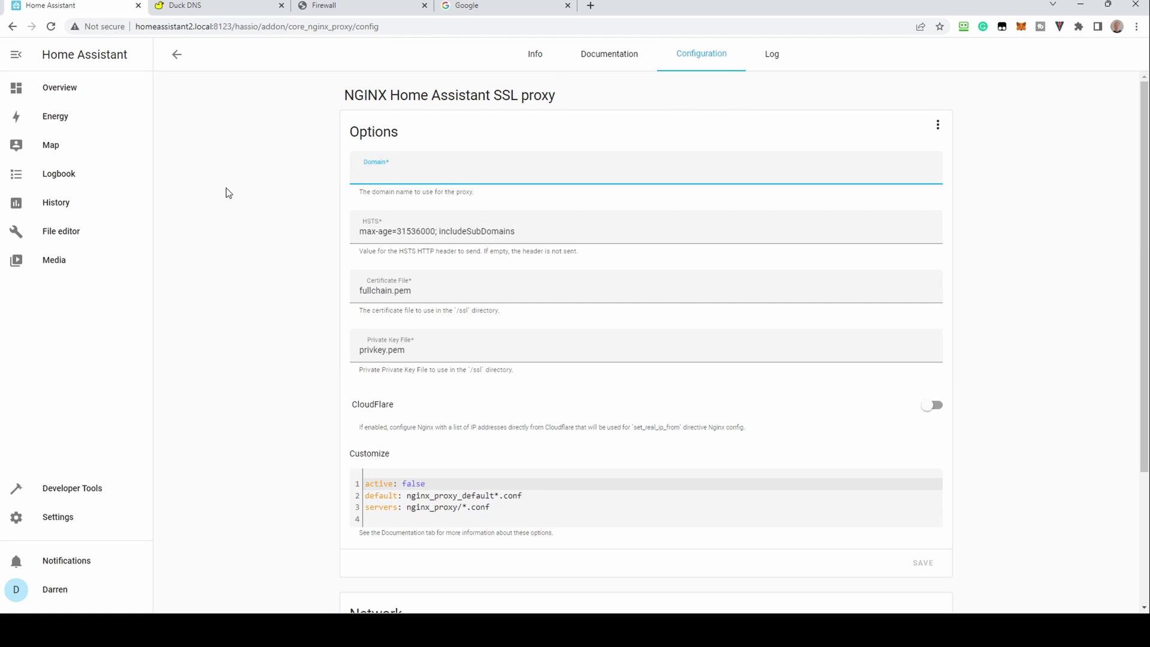
pyautogui.write('ng')
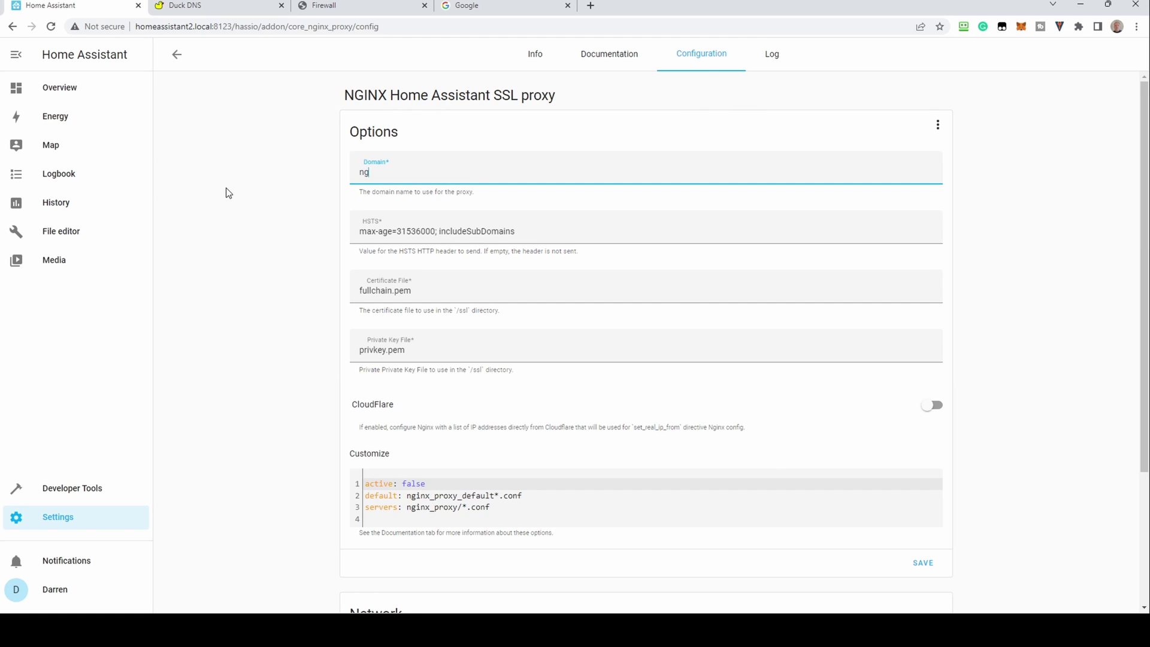
pyautogui.write('inx-demo.duckdns.org')
pyautogui.doubleClick(414, 484)
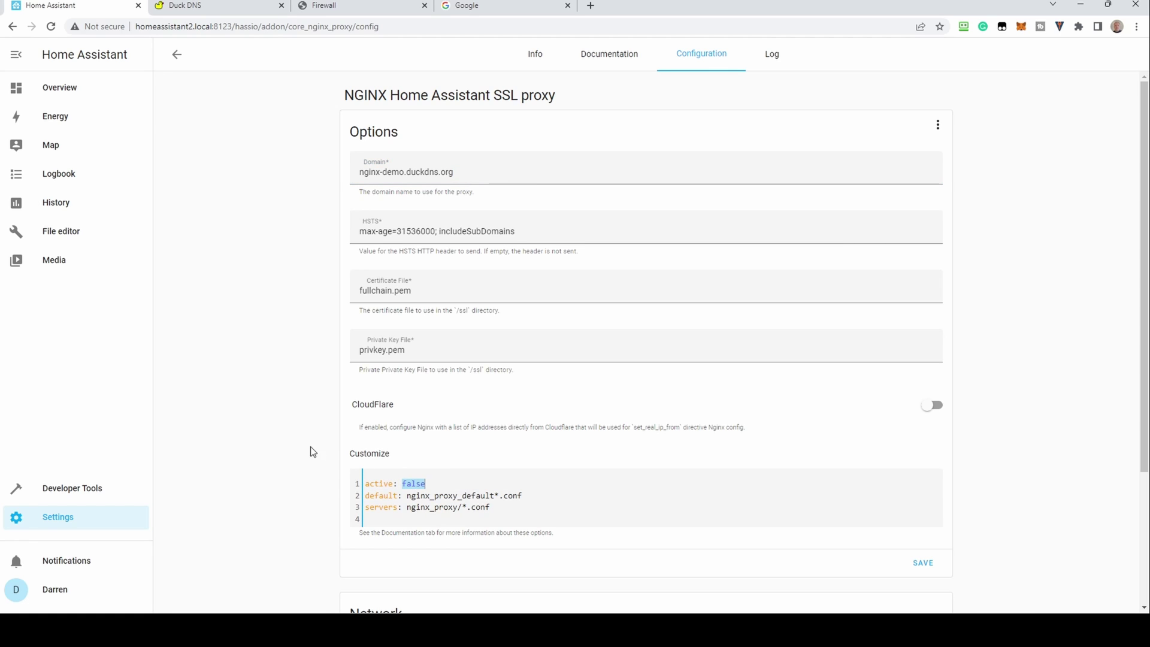
pyautogui.write('true')
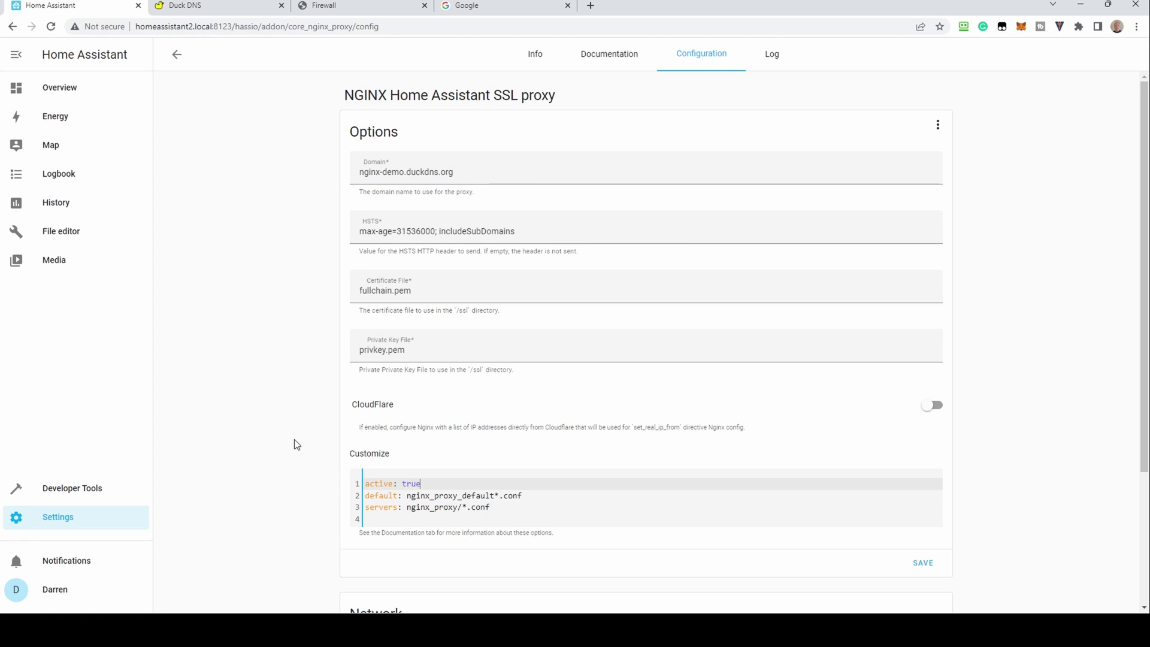
pyautogui.click(925, 566)
pyautogui.scroll(-3, 275, 494)
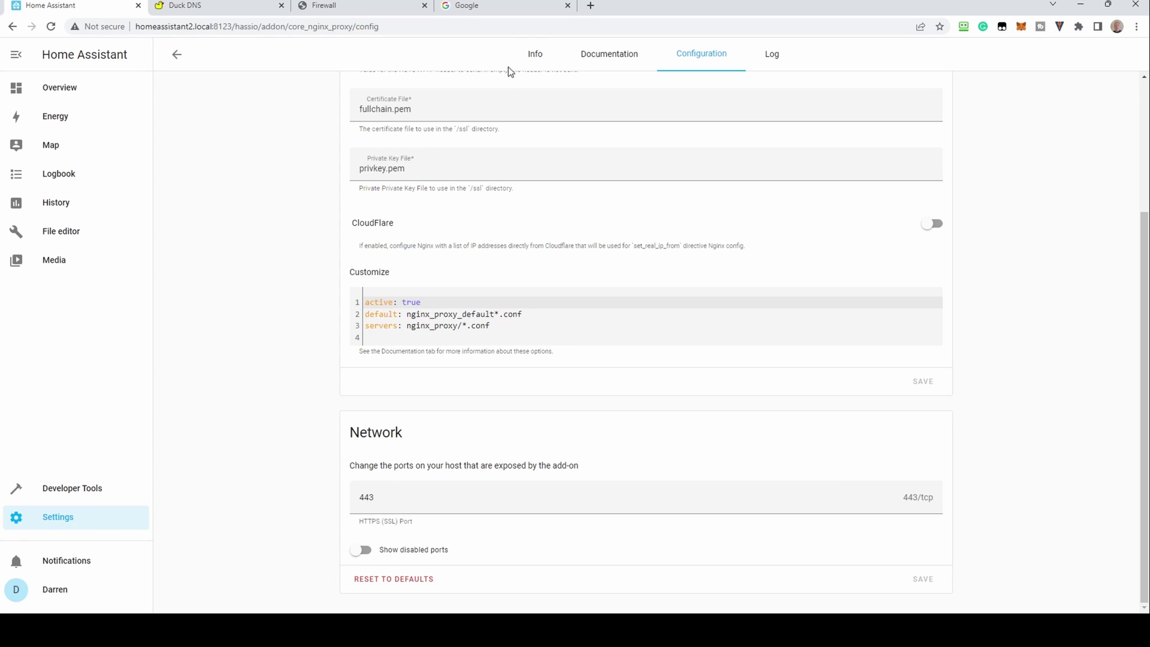
# Start the NGINX Home Assistant SSL proxy add-on and check its log, refreshing it to follow the startup.
pyautogui.click(527, 54)
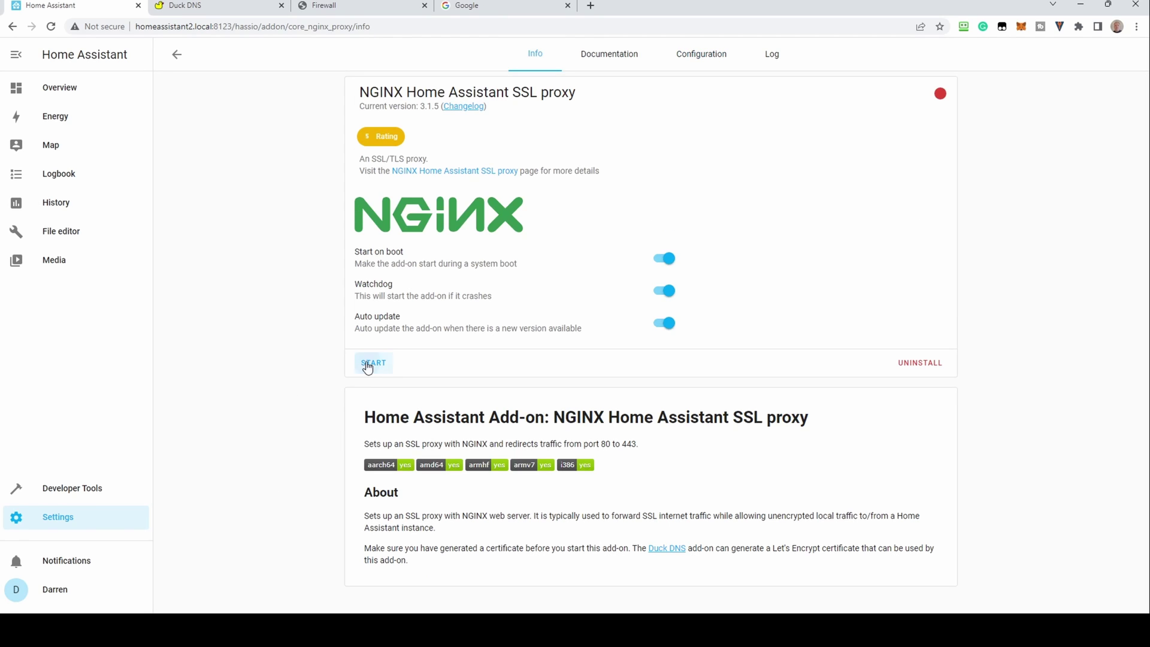
pyautogui.click(368, 365)
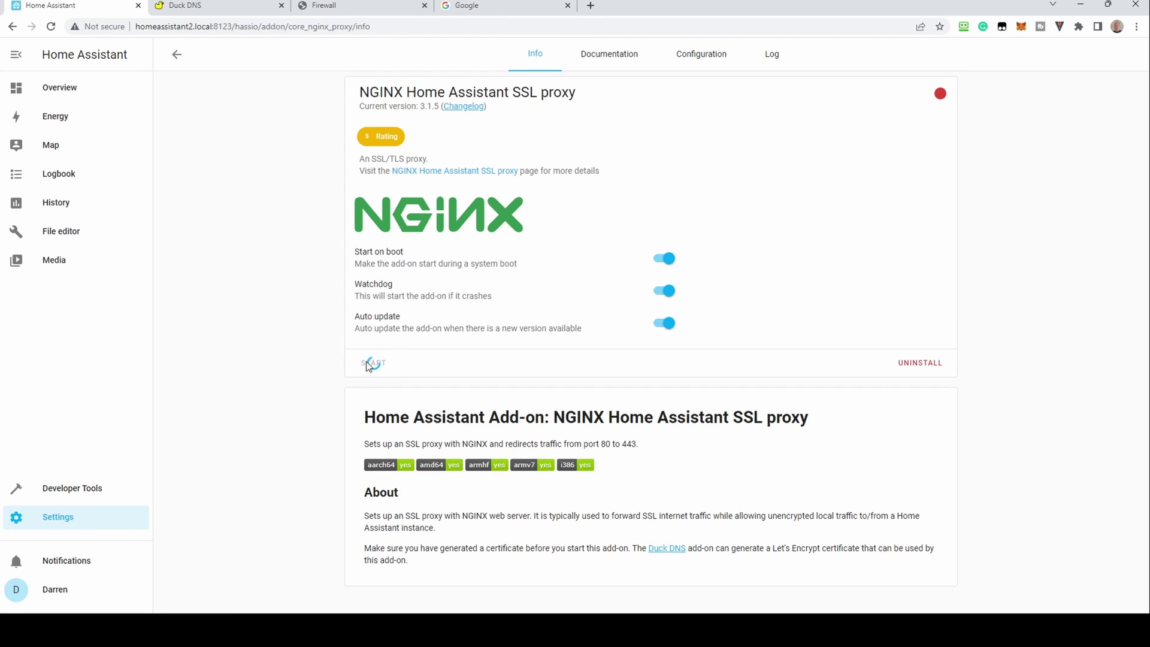
pyautogui.click(774, 54)
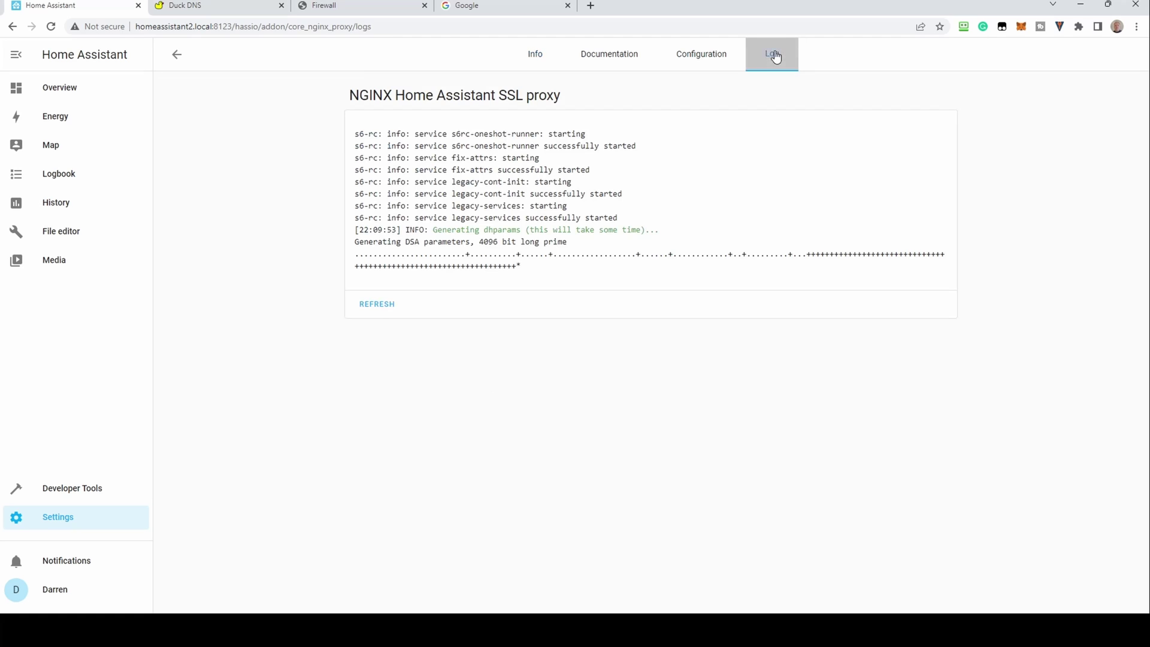
pyautogui.click(377, 306)
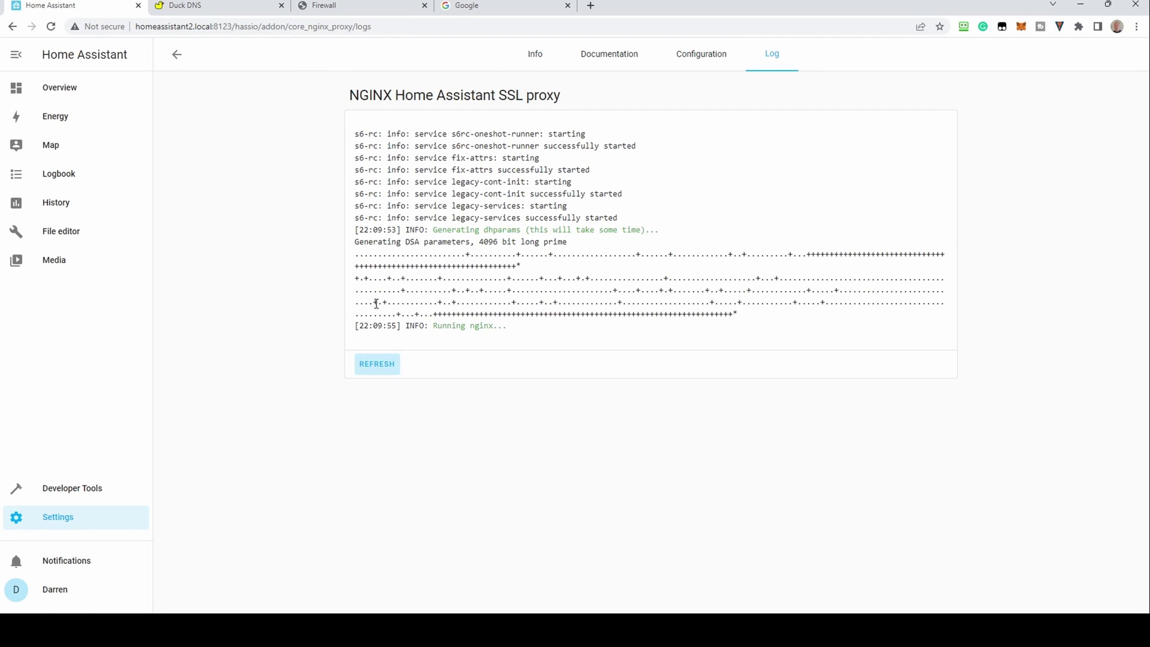
pyautogui.click(373, 367)
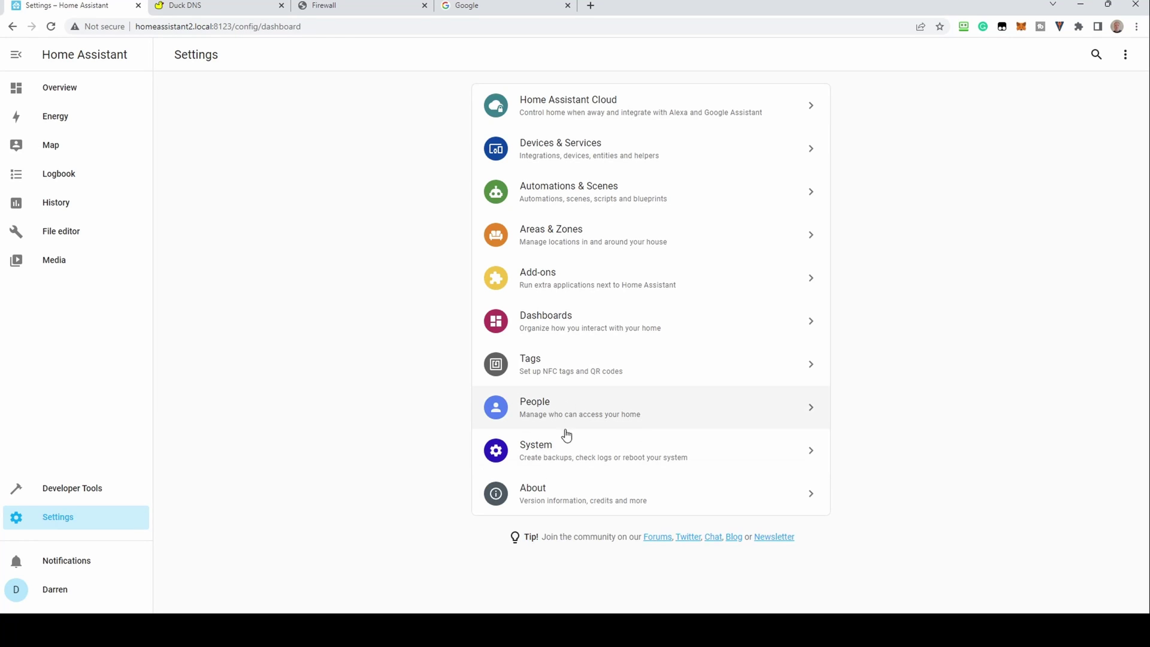
pyautogui.click(561, 446)
pyautogui.click(562, 359)
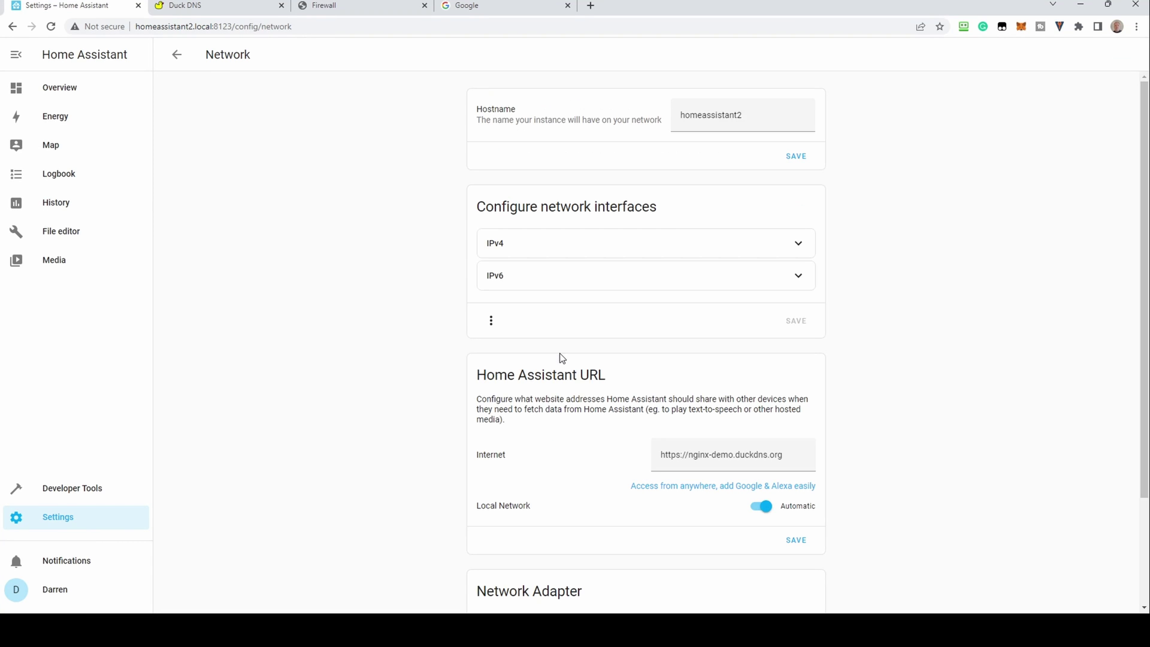
pyautogui.click(803, 542)
pyautogui.click(747, 459)
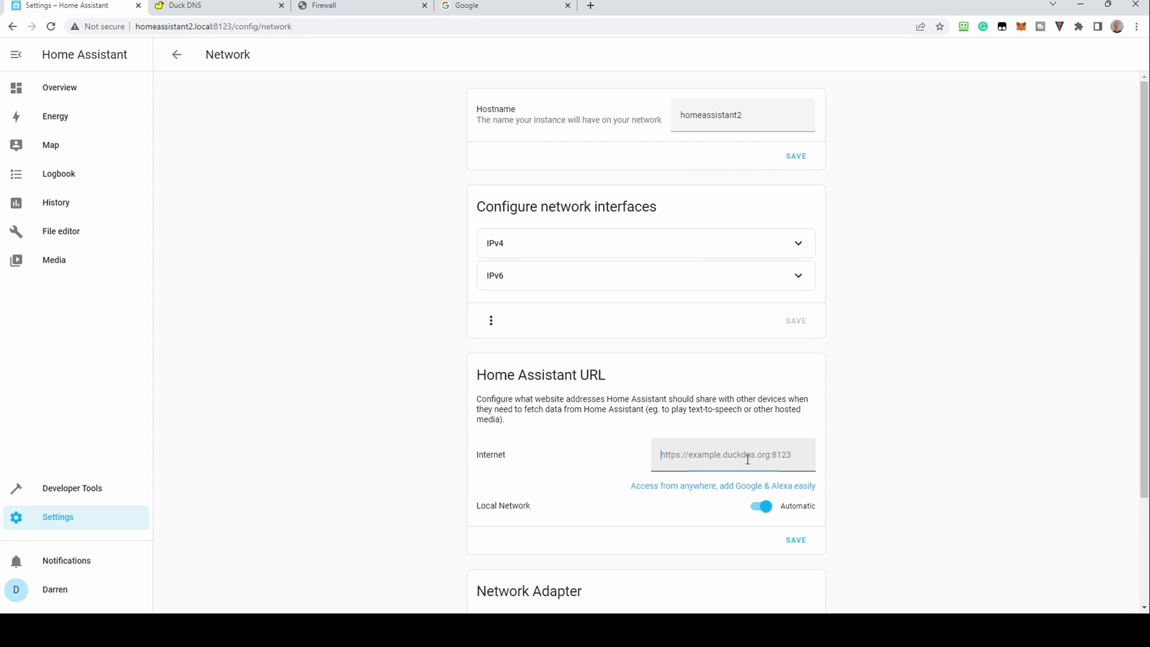
pyautogui.write('https:')
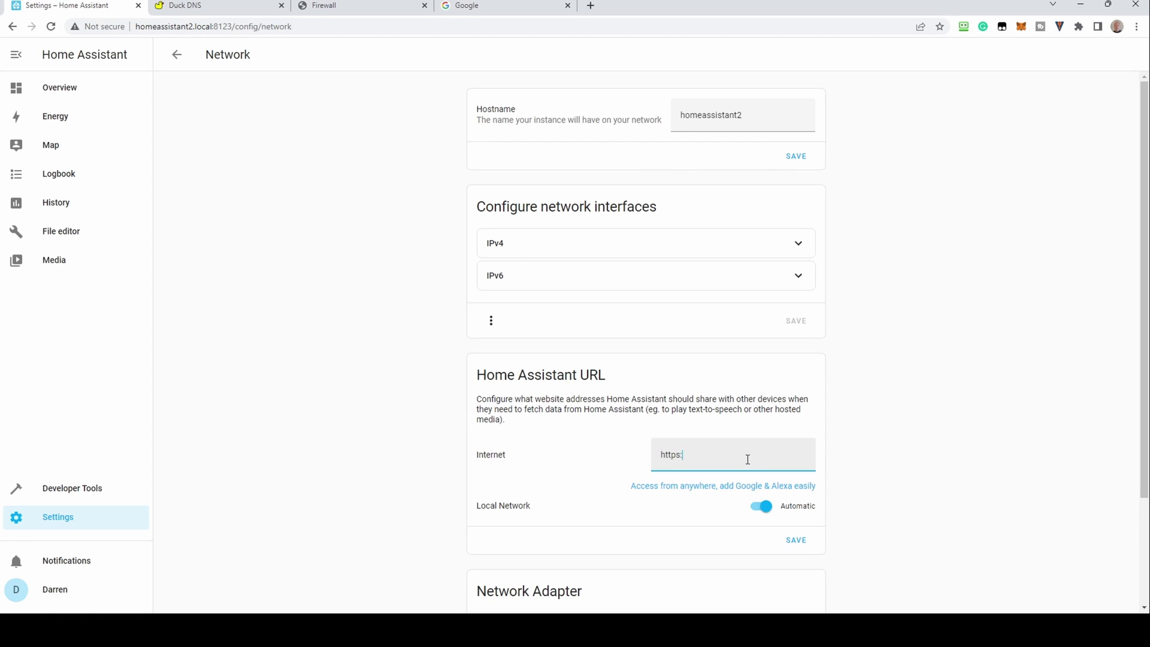
pyautogui.write('//nginx-demo.duckdns.org')
pyautogui.click(805, 547)
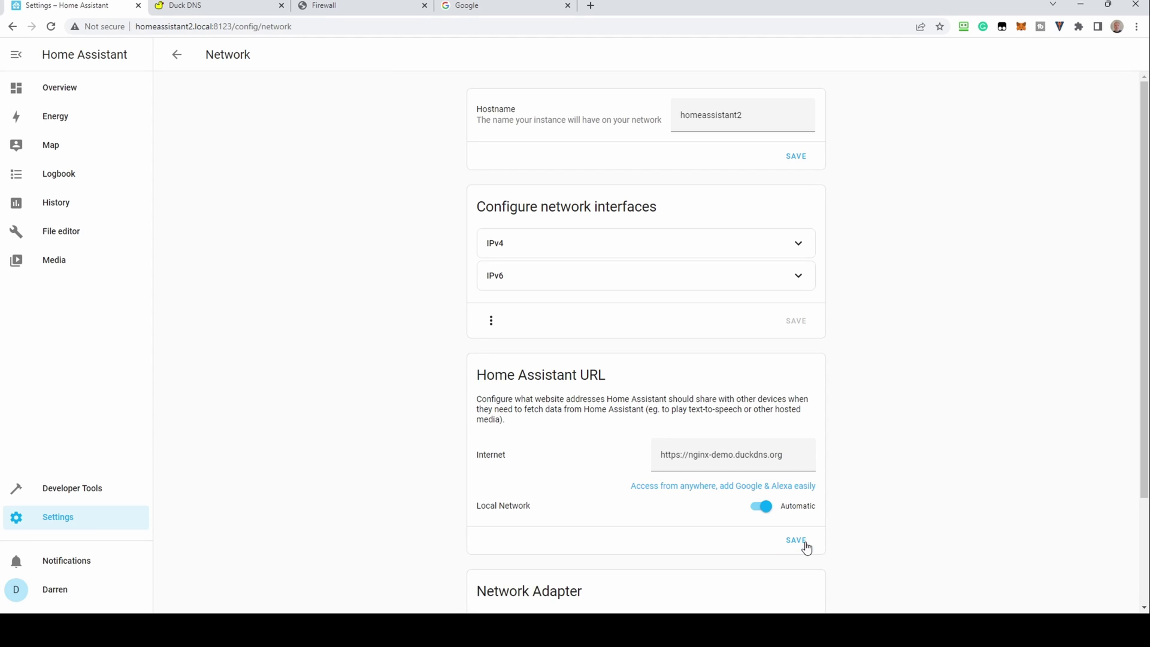
# Append an http section to configuration.yaml with use_x_forwarded_for: true and trusted proxy 172.30.33.0/24, and save the file.
pyautogui.click(66, 233)
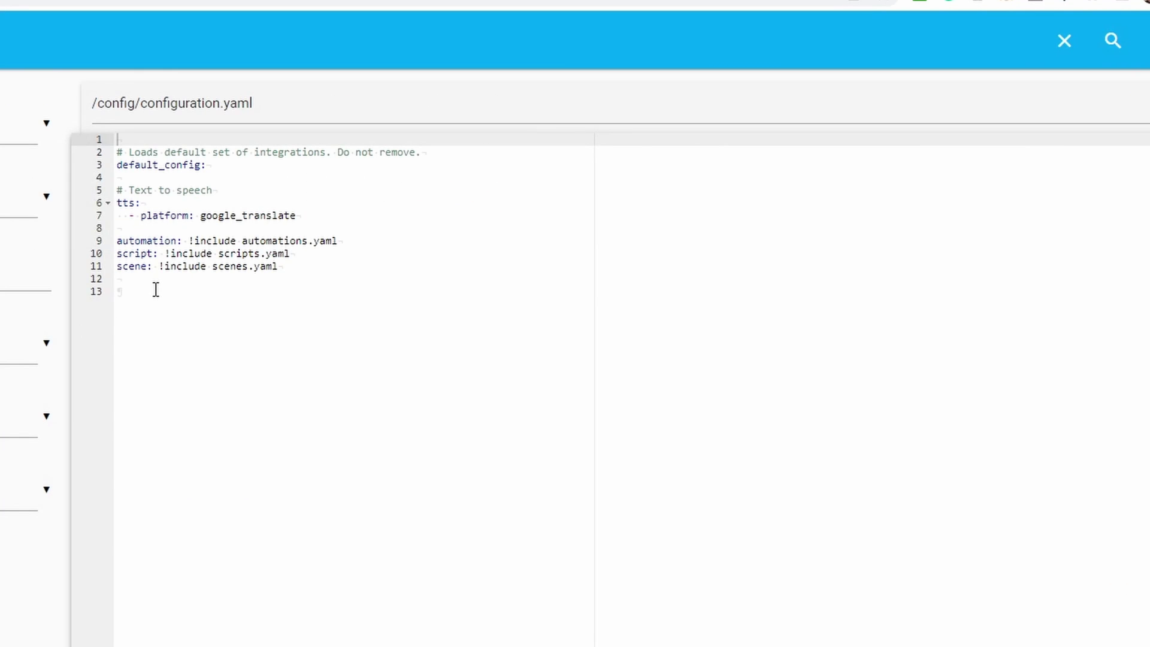
pyautogui.click(156, 290)
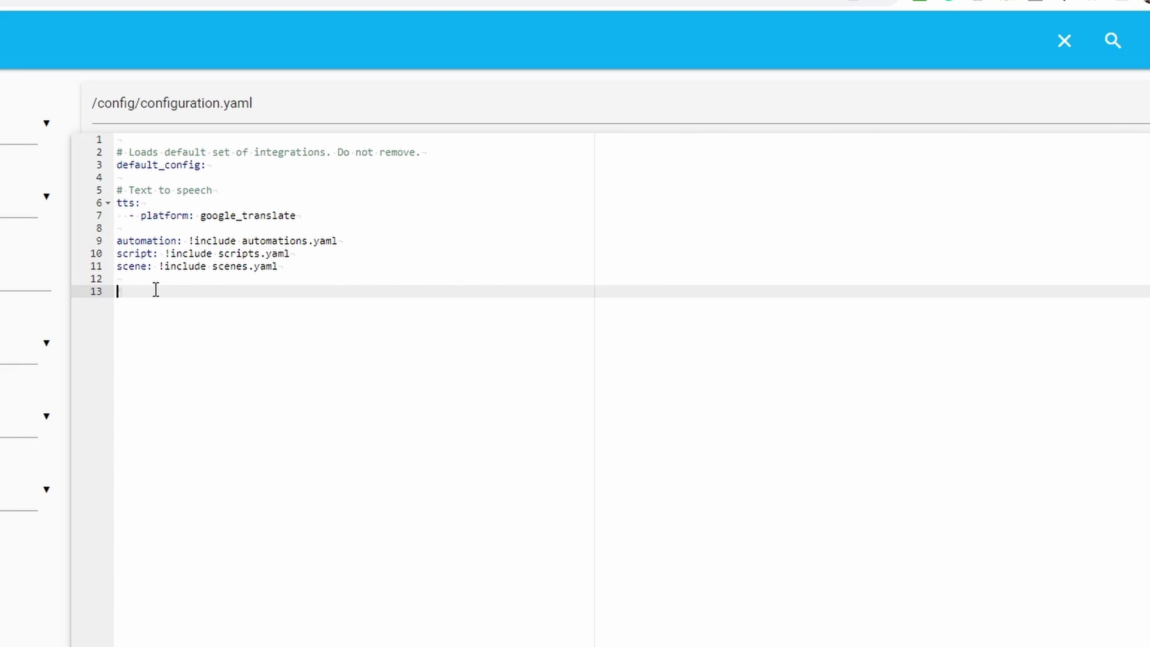
pyautogui.write('http:   use_x_forwarded_for: true   trusted_proxies:     - 172.30.33.0/24')
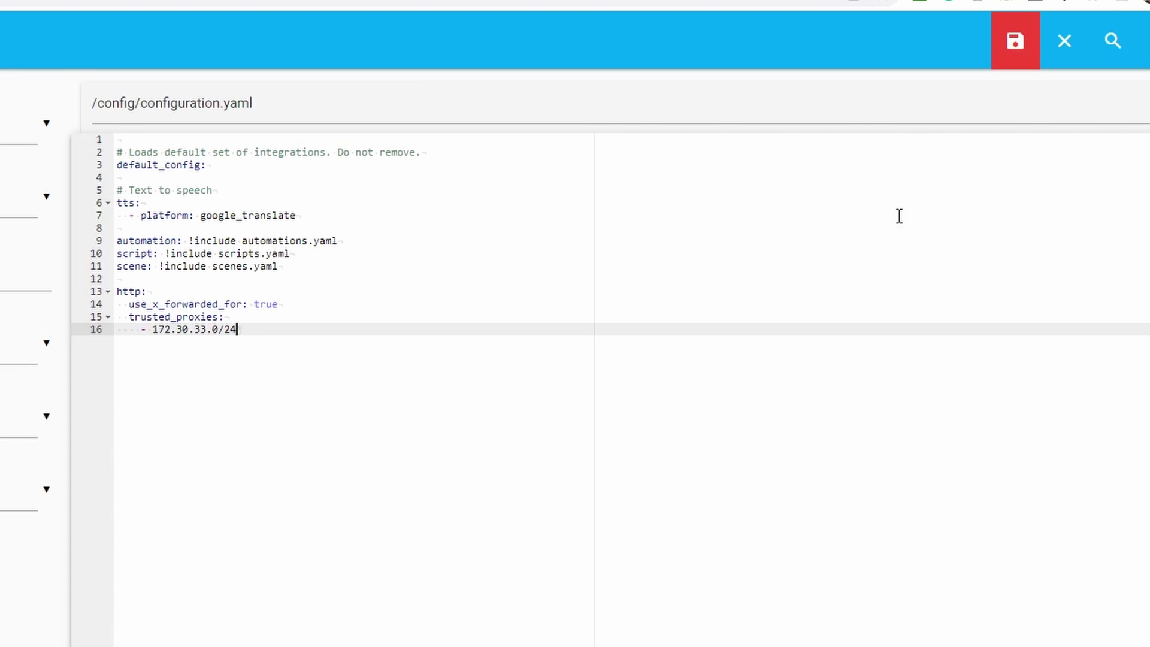
pyautogui.click(1016, 51)
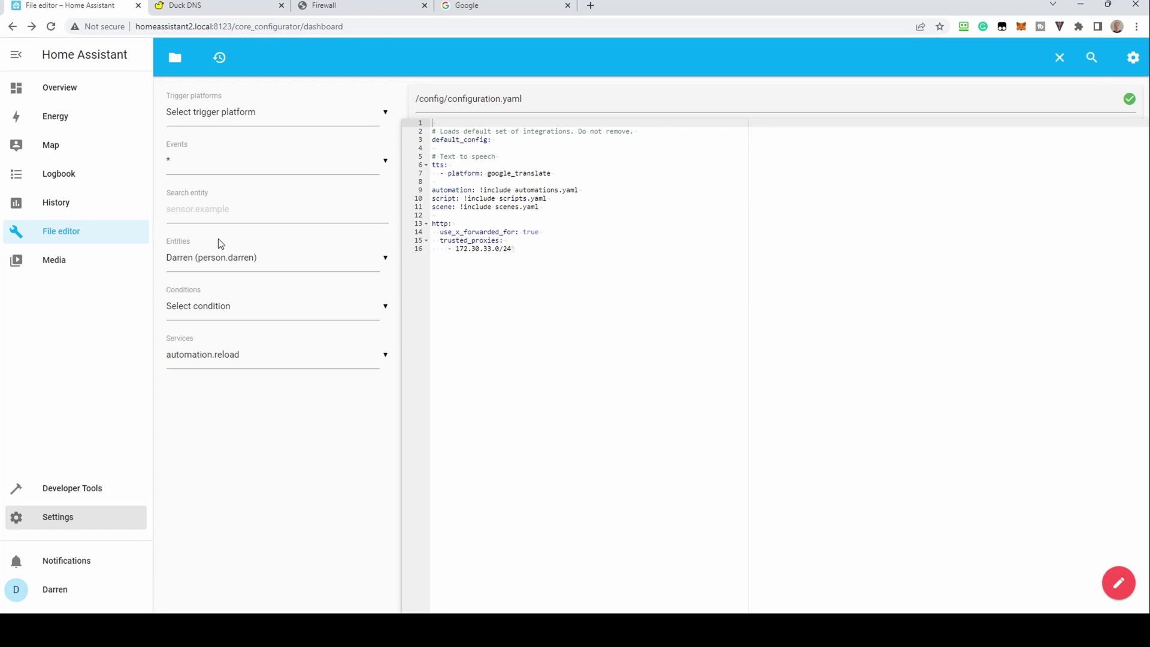
# Validate the YAML configuration and restart Home Assistant.
pyautogui.click(90, 490)
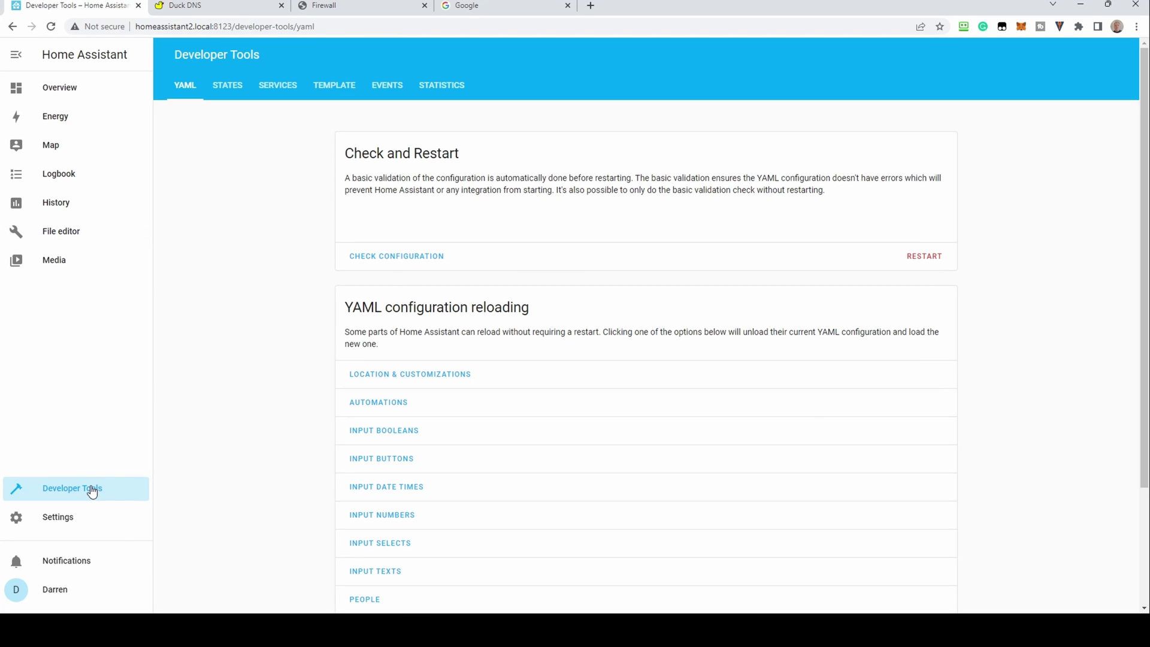
pyautogui.click(411, 257)
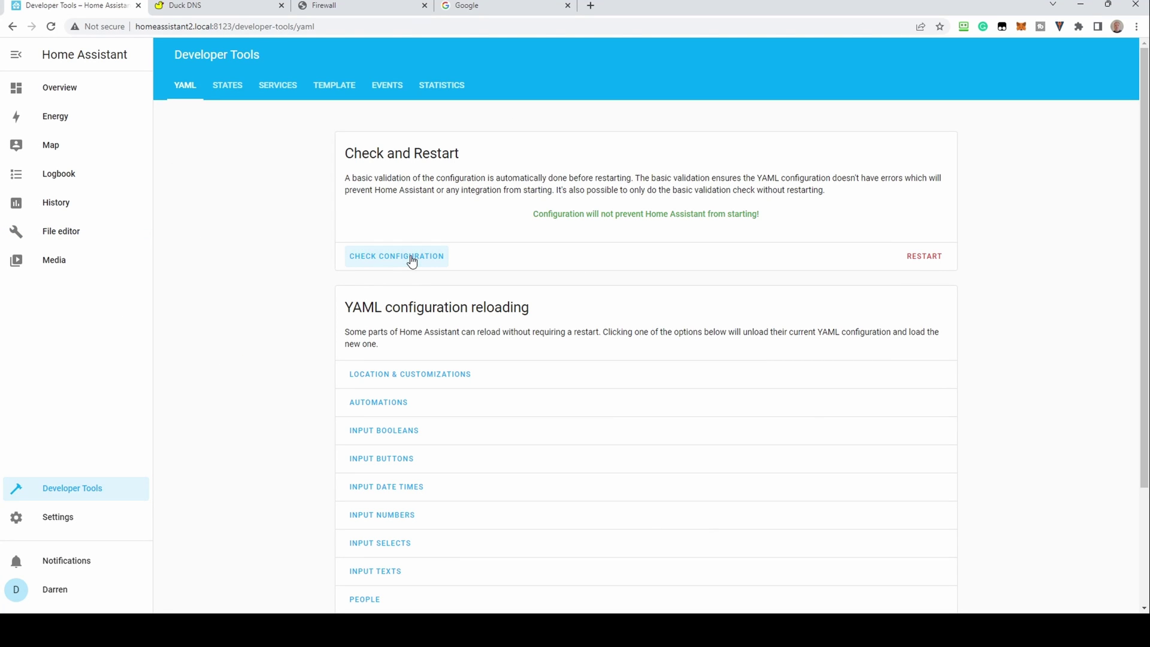
pyautogui.click(935, 258)
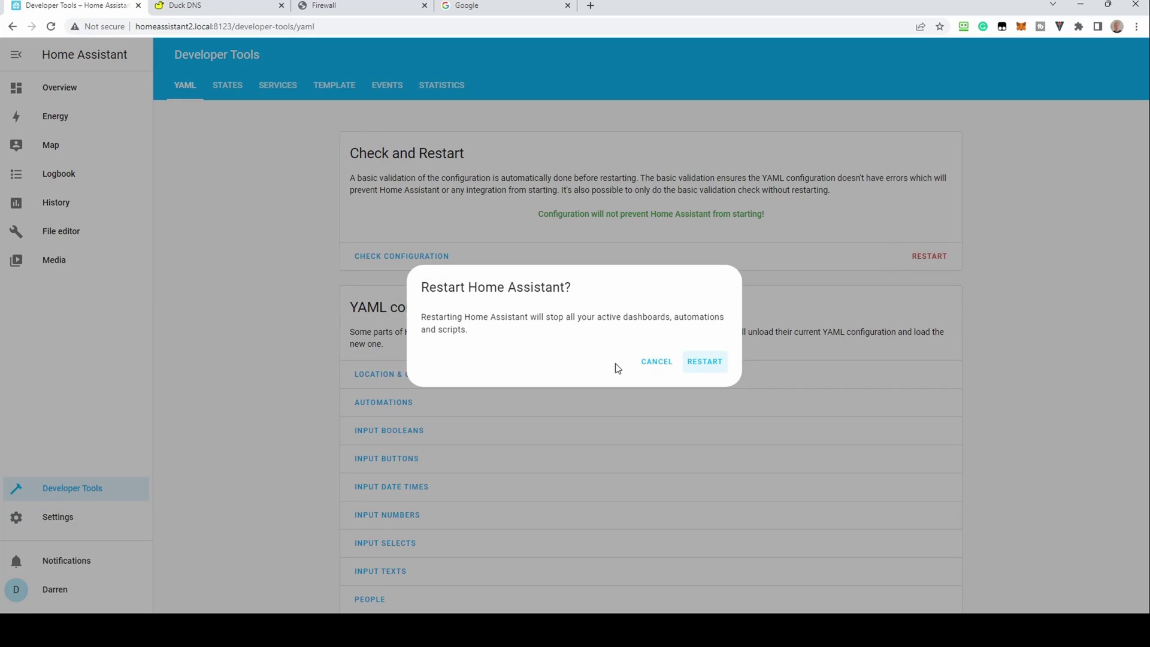
pyautogui.click(716, 361)
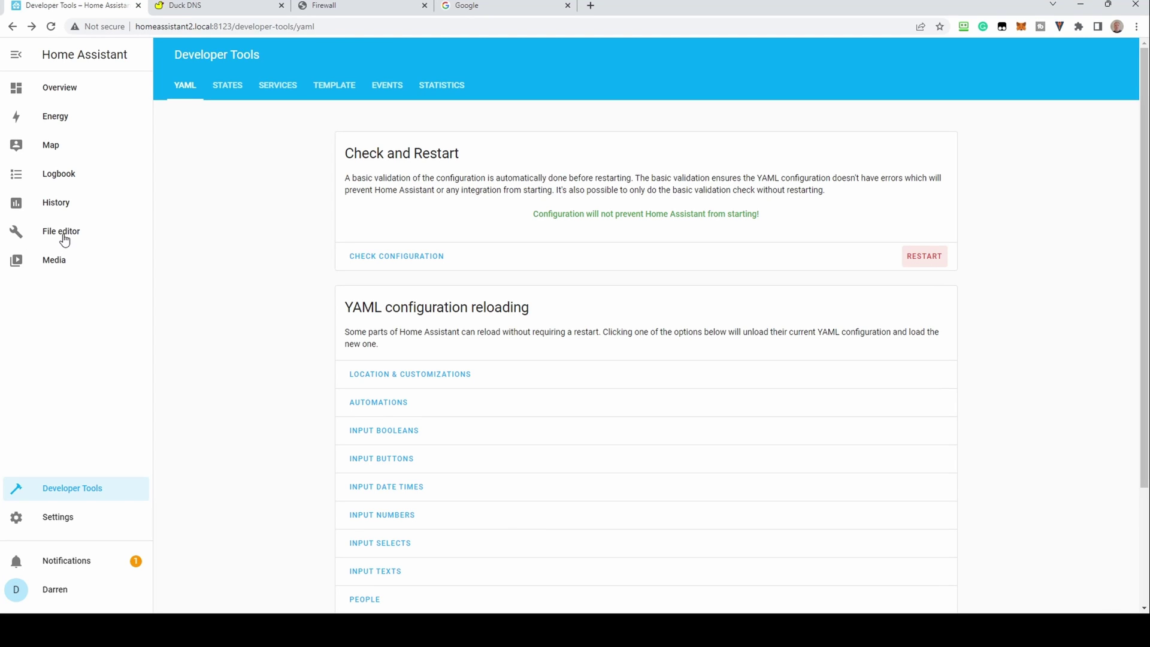
# In the File editor, go up from the config folder to the root and open the share folder.
pyautogui.click(63, 233)
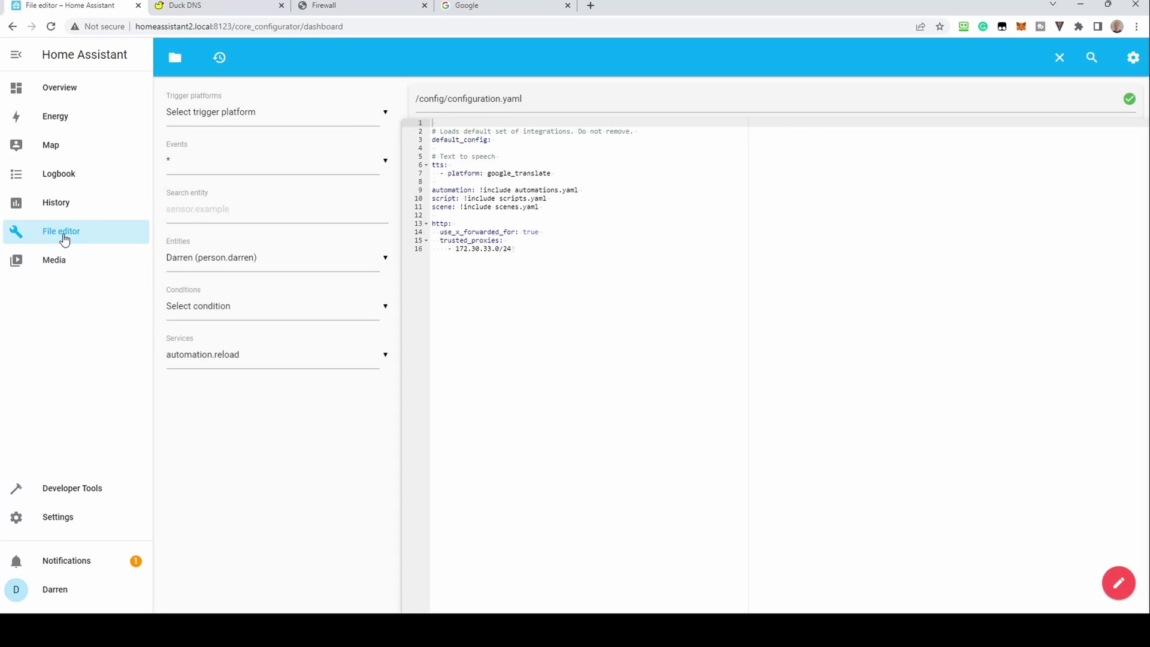
pyautogui.click(173, 59)
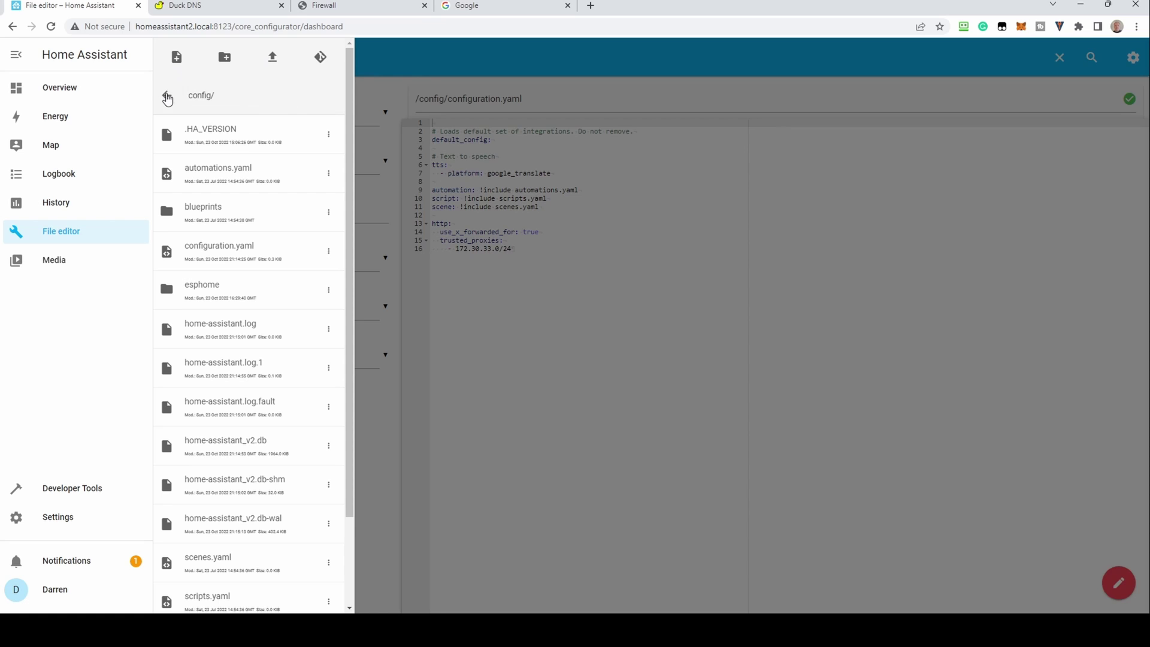
pyautogui.click(167, 97)
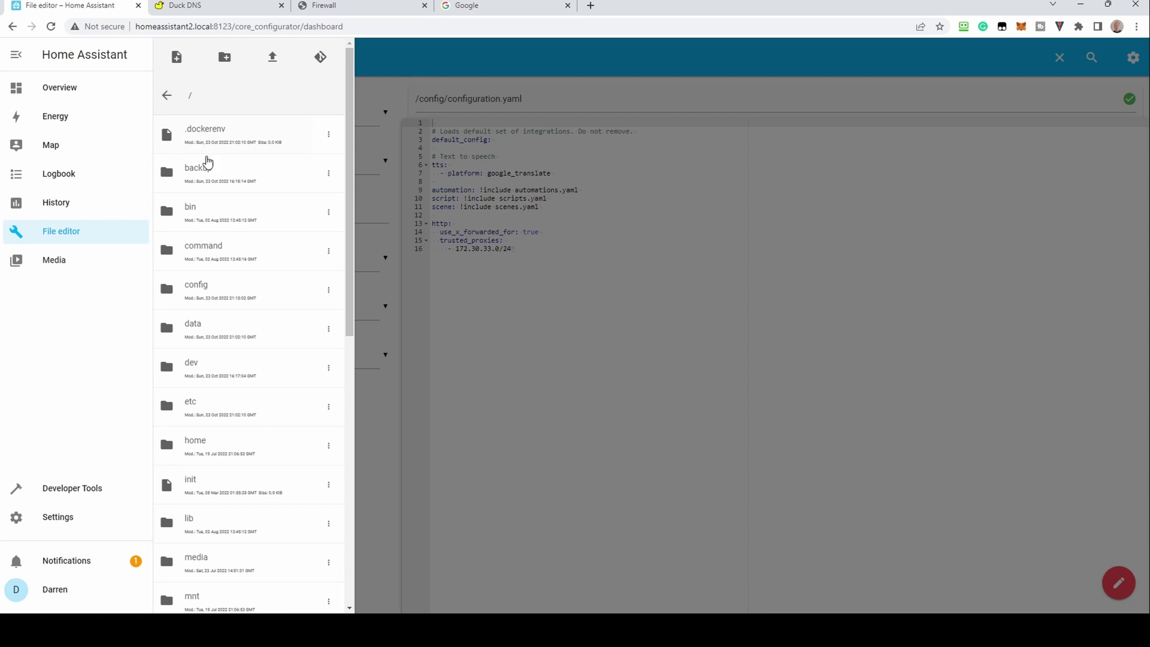
pyautogui.scroll(-2, 251, 254)
pyautogui.scroll(-6, 254, 256)
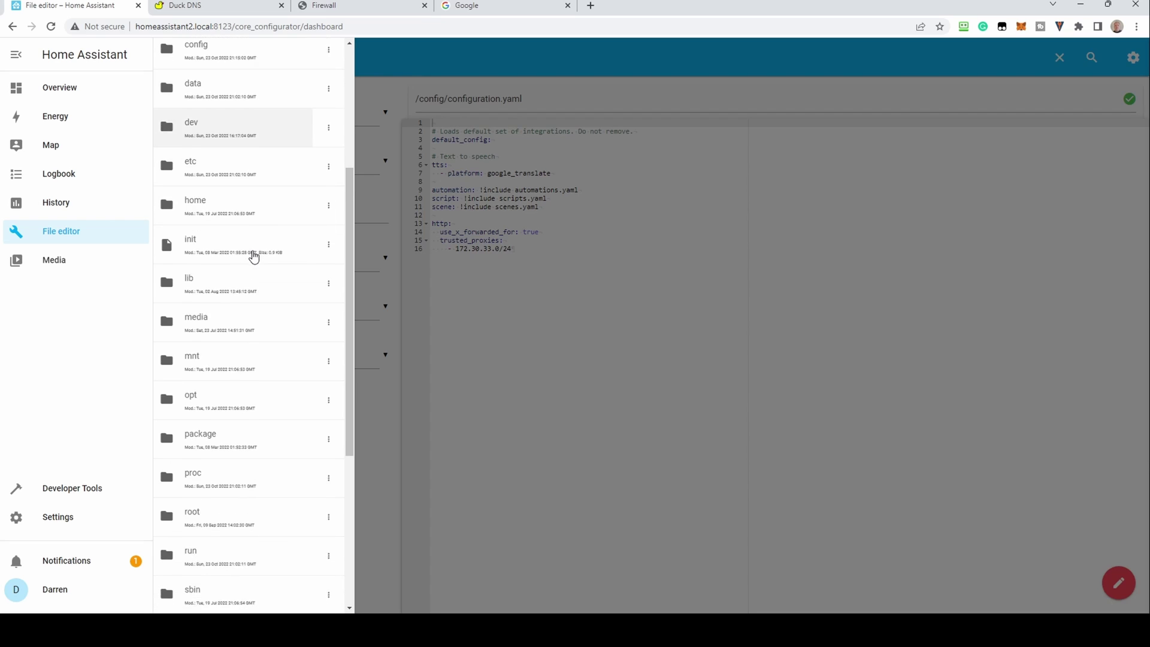
pyautogui.scroll(-1, 253, 255)
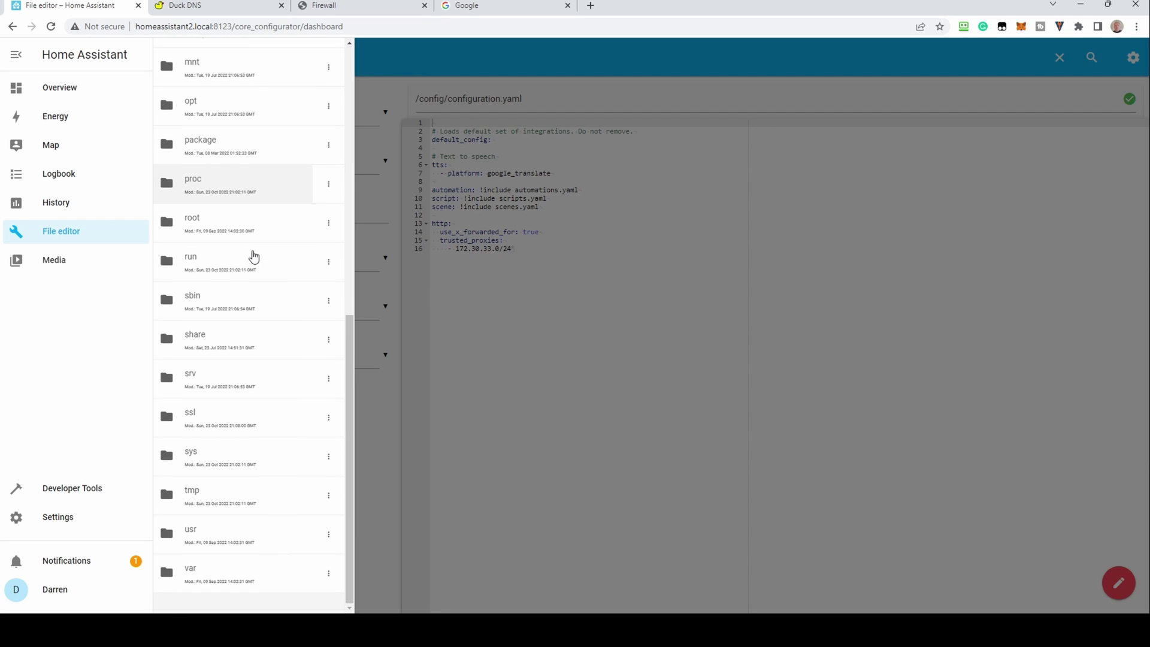
pyautogui.click(203, 334)
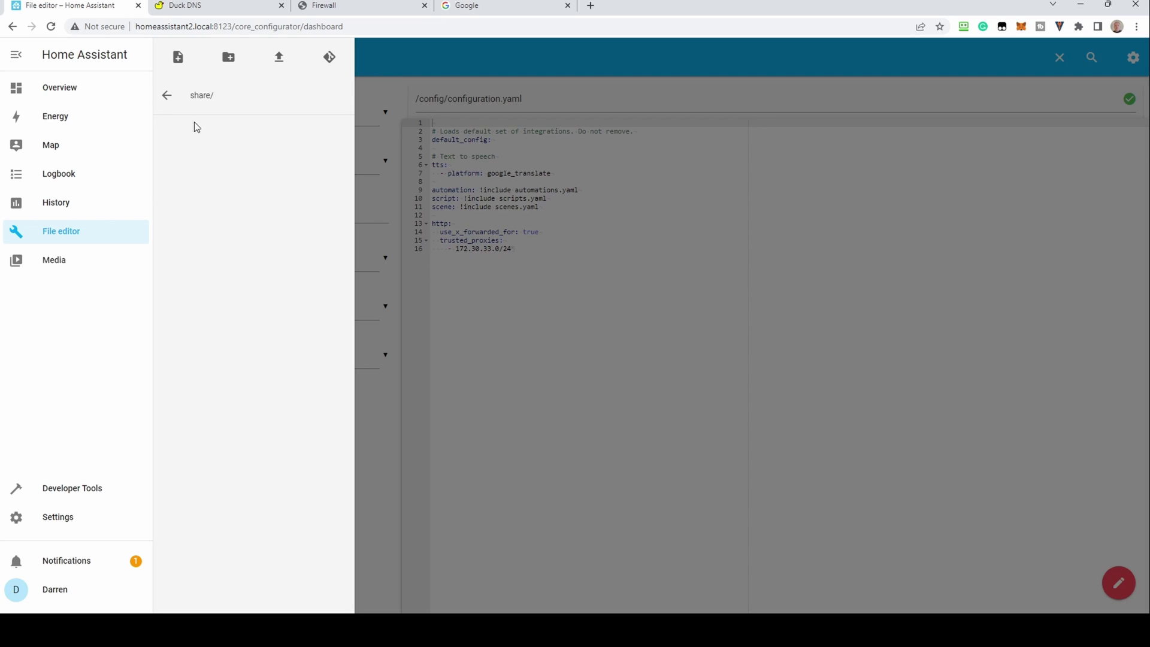
# Create a new file named nginx_proxy_default_fix_ingress.conf in the share folder.
pyautogui.click(177, 57)
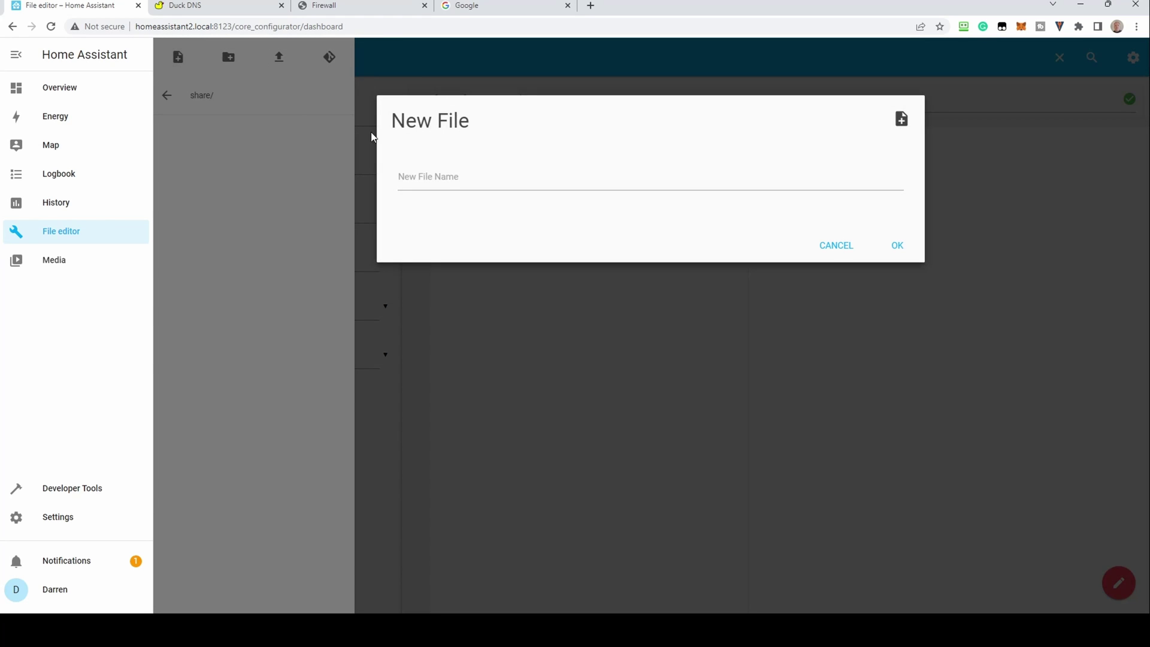
pyautogui.click(442, 182)
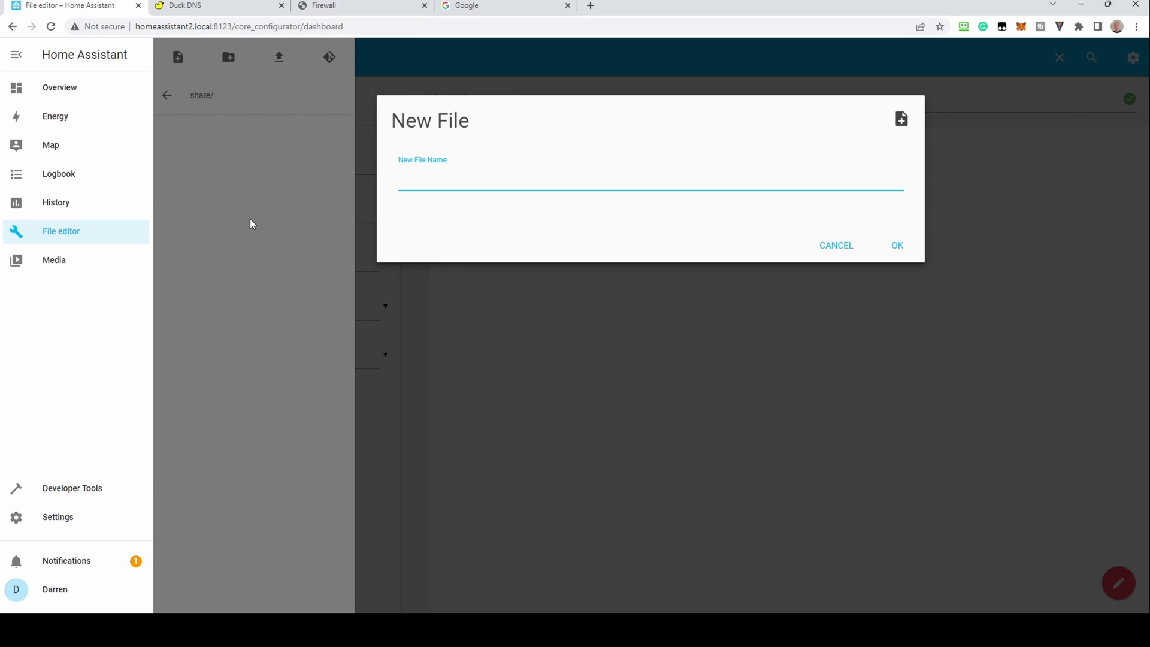
pyautogui.write('n')
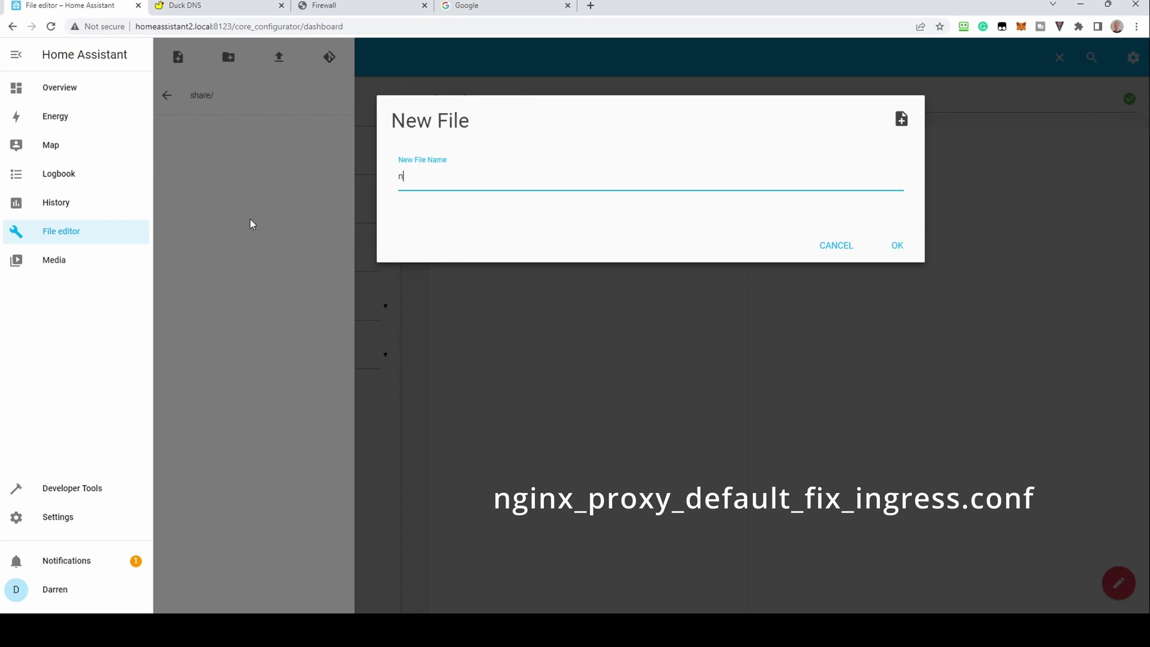
pyautogui.write('ginx_proxy_default_fix_ingress.c')
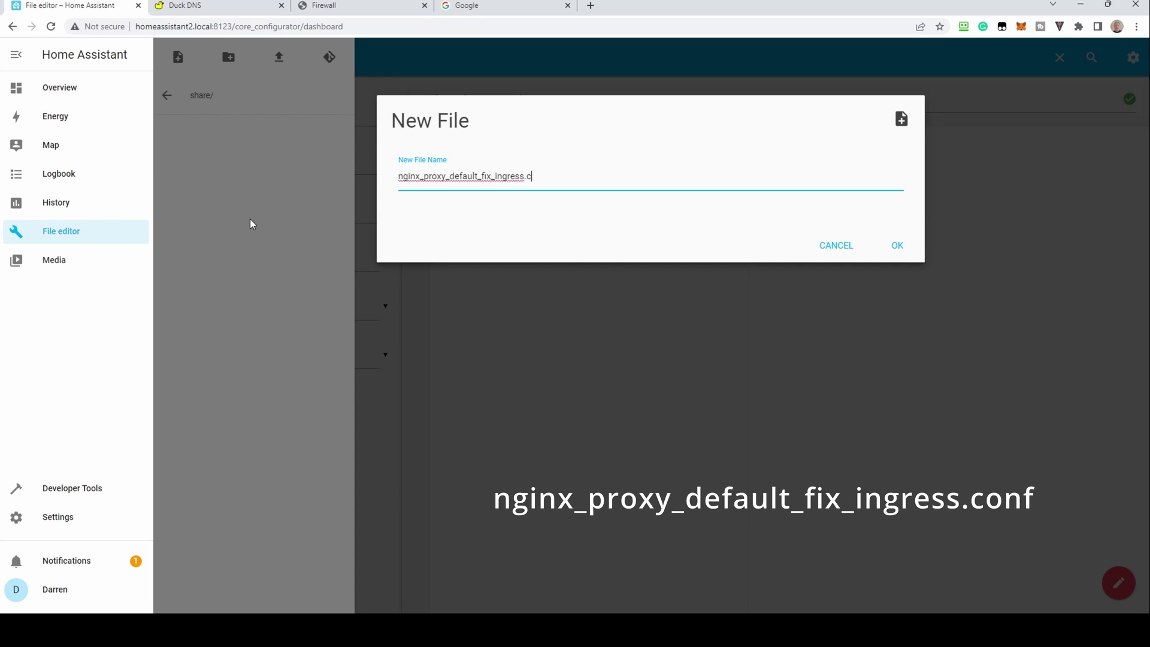
pyautogui.write('onf')
pyautogui.click(897, 245)
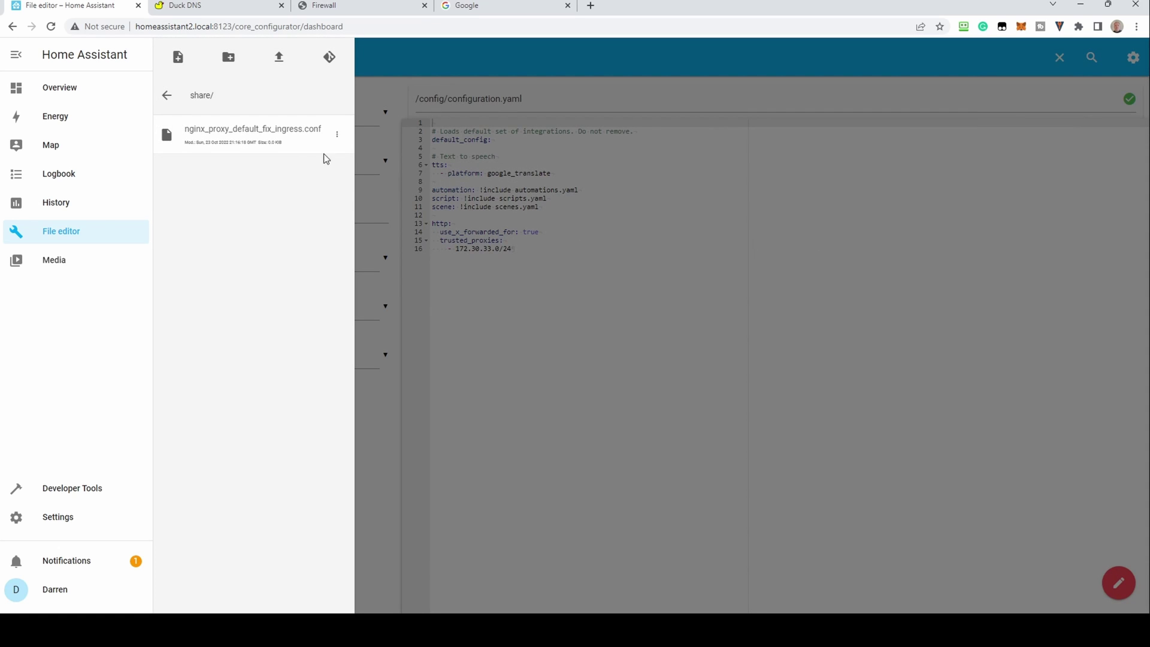
pyautogui.click(233, 146)
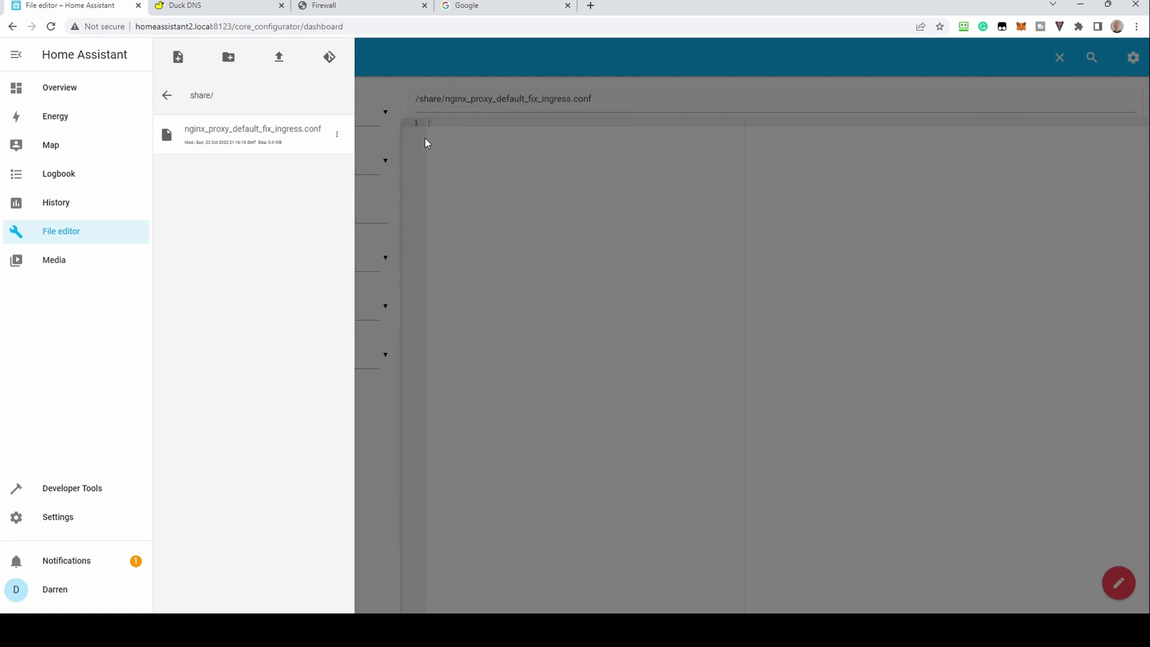
pyautogui.click(443, 124)
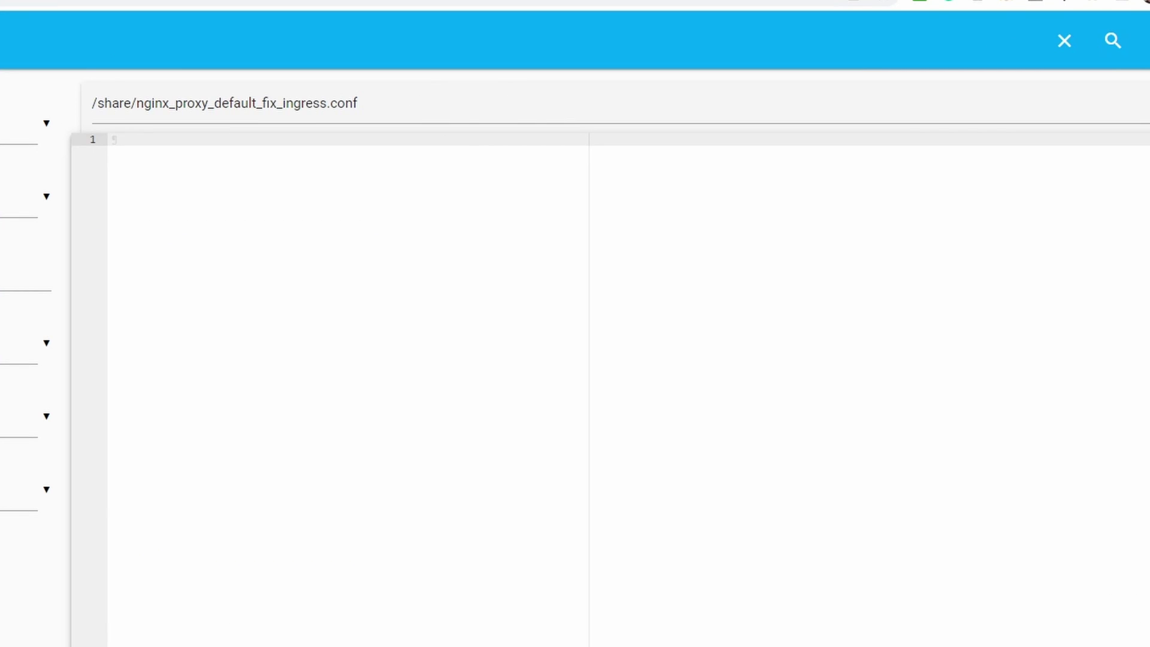
pyautogui.write('location /api { proxy_connect_timeout 60; proxy_read_timeout 60; proxy_send_timeout 60; proxy_intercept_errors off; proxy_http_version 1.1; proxy_set_header Upgrade $http_upgrade; proxy_set_header Connection $connection_upgrade; proxy_set_header Host $host:8126; proxy_set_header X-Real-IP $remote_addr; proxy_set_header X-Forwarded-For $proxy_add_x_forwarded_for; proxy_set_header X-Forwarded-Proto $scheme; proxy_pass http://homeassistant.local.hass.io:8123/api; }')
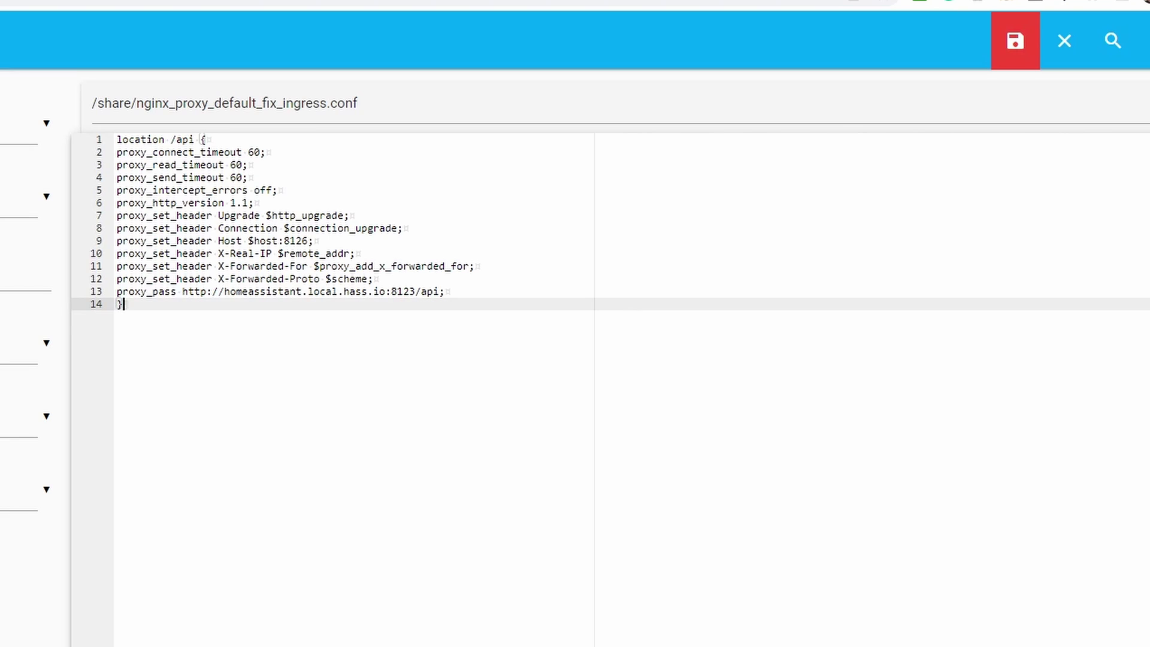
pyautogui.click(1028, 46)
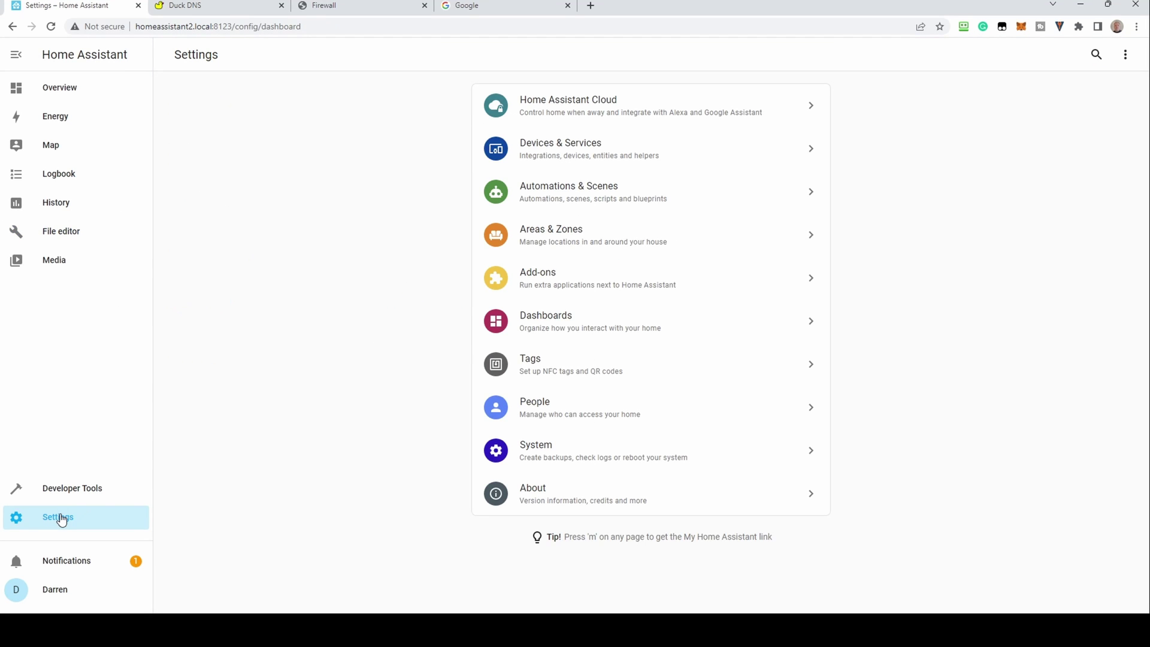
# Restart the NGINX Home Assistant SSL proxy add-on and check its log.
pyautogui.click(546, 278)
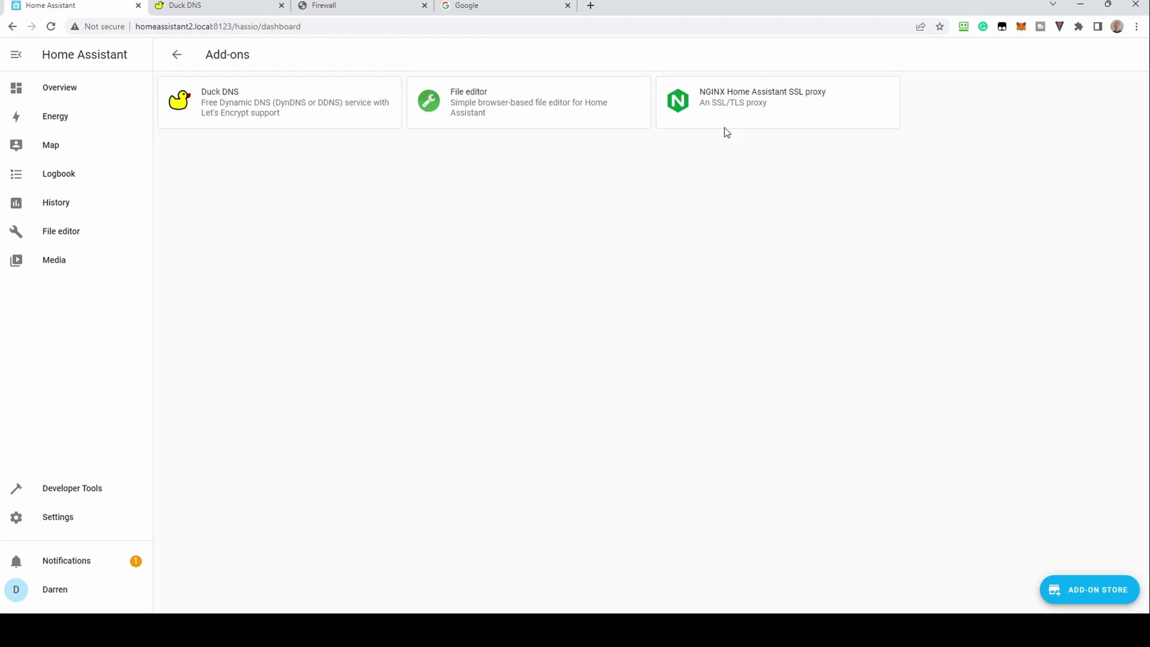
pyautogui.click(750, 93)
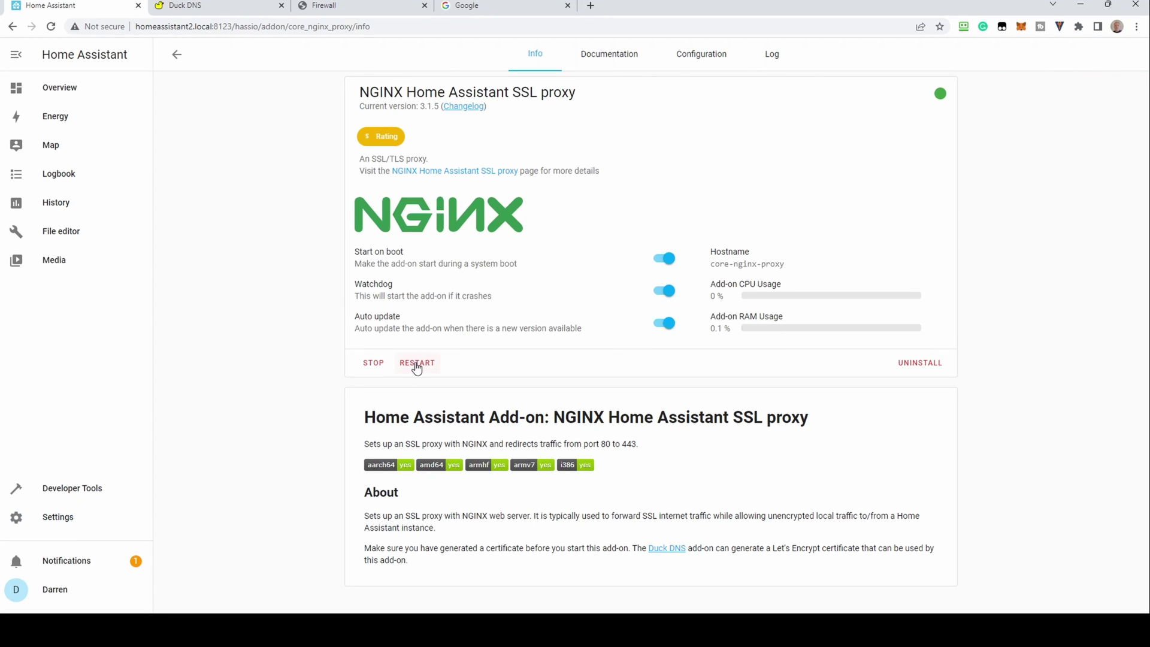
pyautogui.click(417, 365)
pyautogui.click(774, 57)
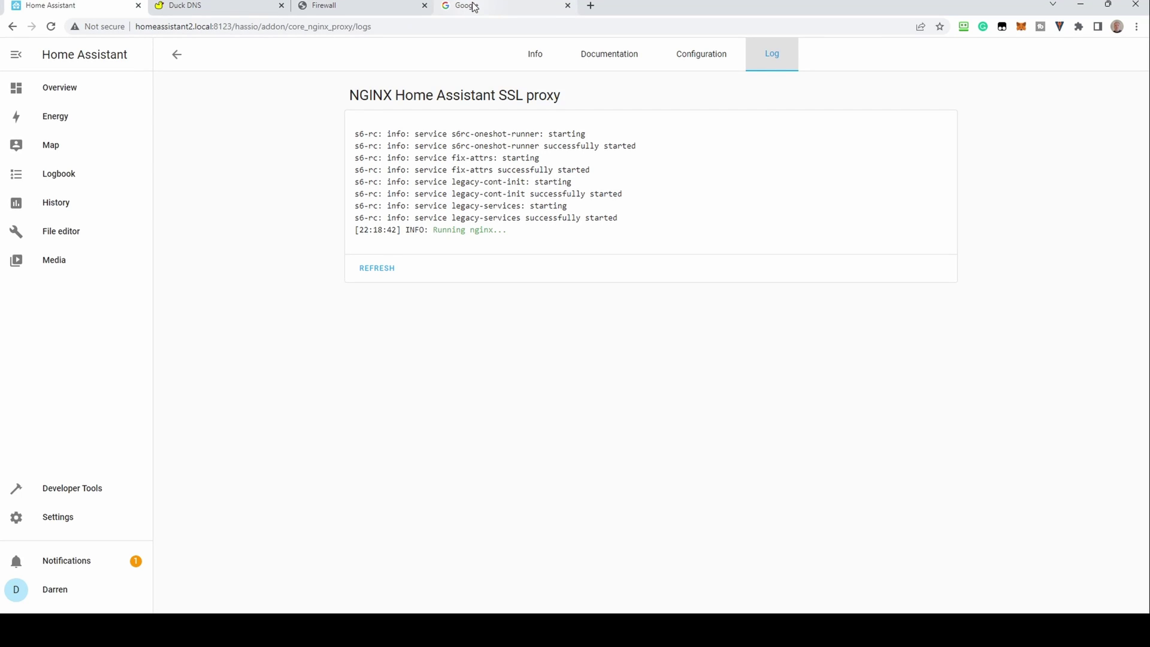
# Load nginx-demo.duckdns.org in the Google browser tab to reach the Home Assistant login page.
pyautogui.click(473, 7)
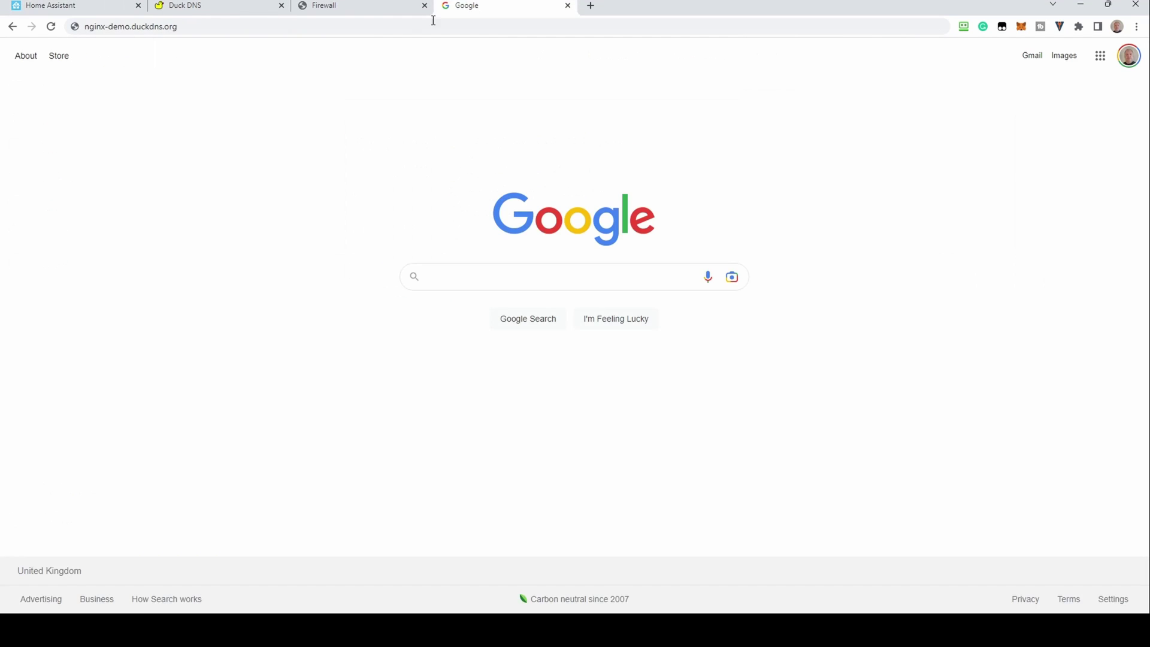
pyautogui.click(216, 25)
pyautogui.press('Return')
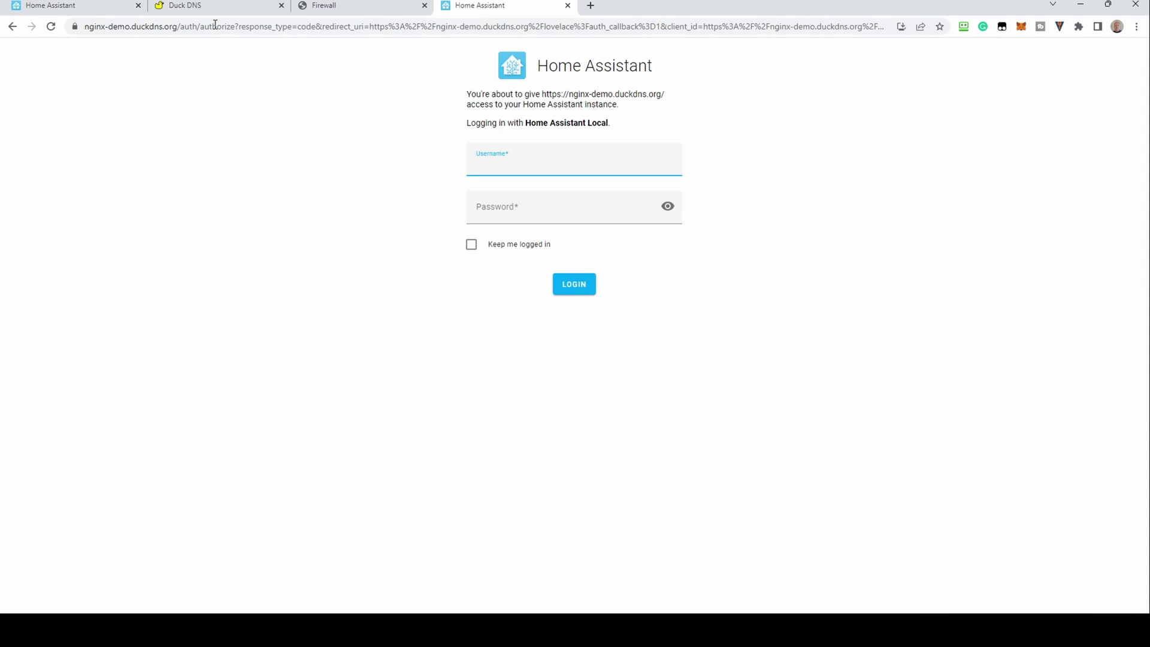
# Log in to the remote Home Assistant with the account username and password, with Keep me logged in enabled.
pyautogui.write('darren')
pyautogui.press('Tab')
pyautogui.write('••••••••••')
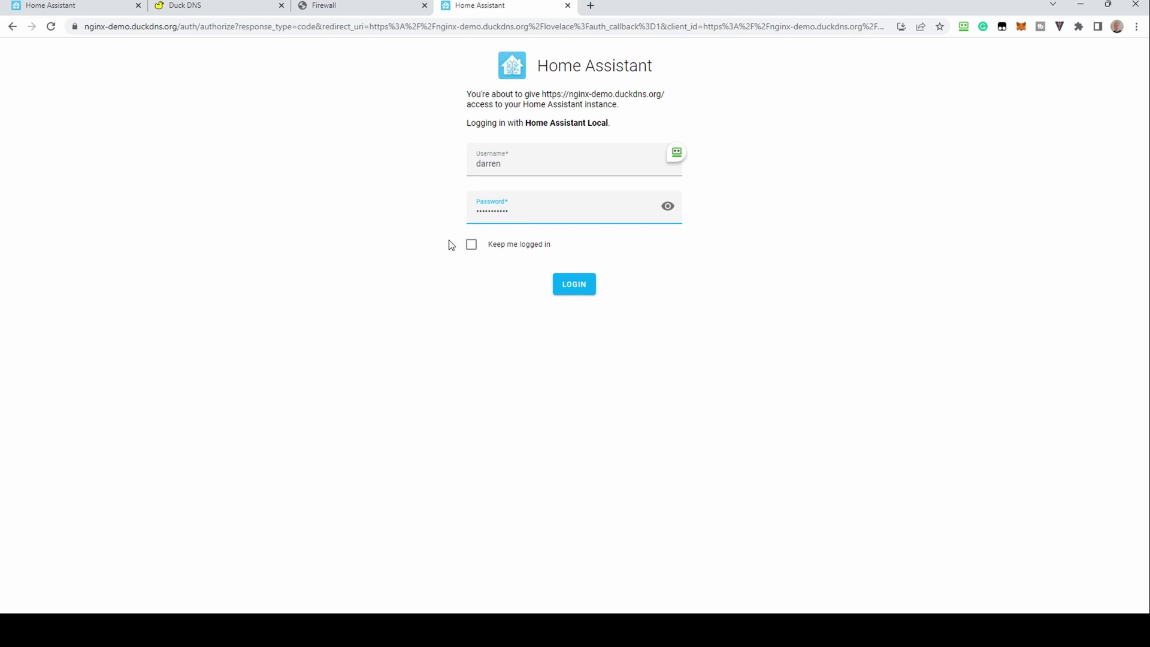
pyautogui.click(472, 245)
pyautogui.click(584, 288)
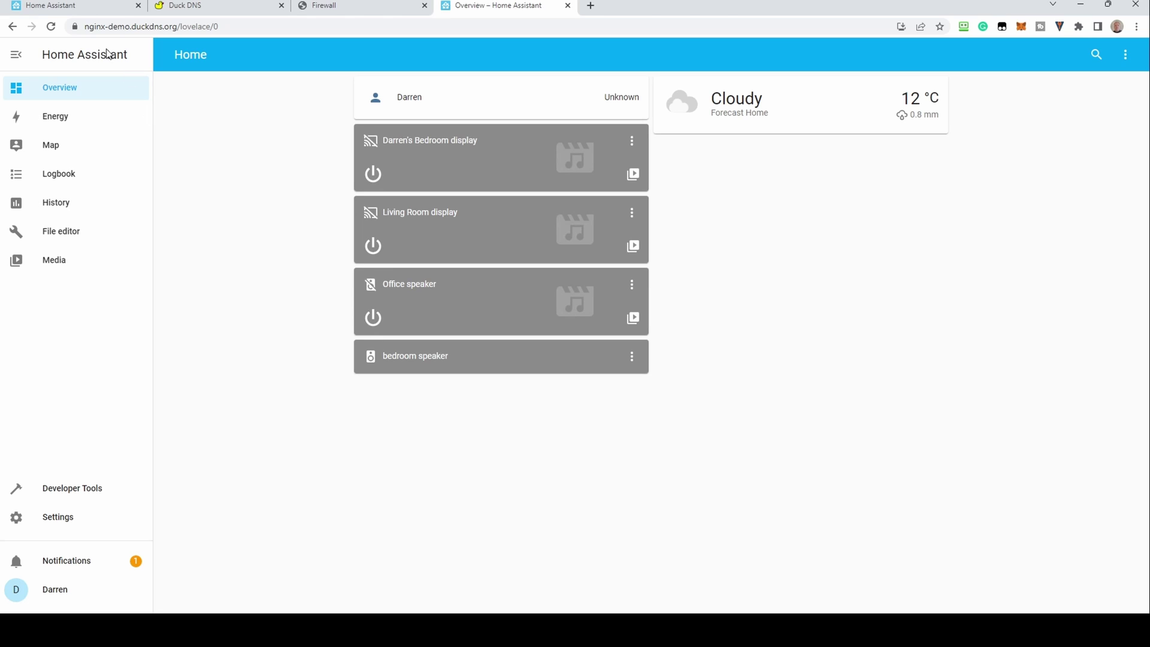
# Reveal the full web address of the remote dashboard to check that it uses https.
pyautogui.click(254, 26)
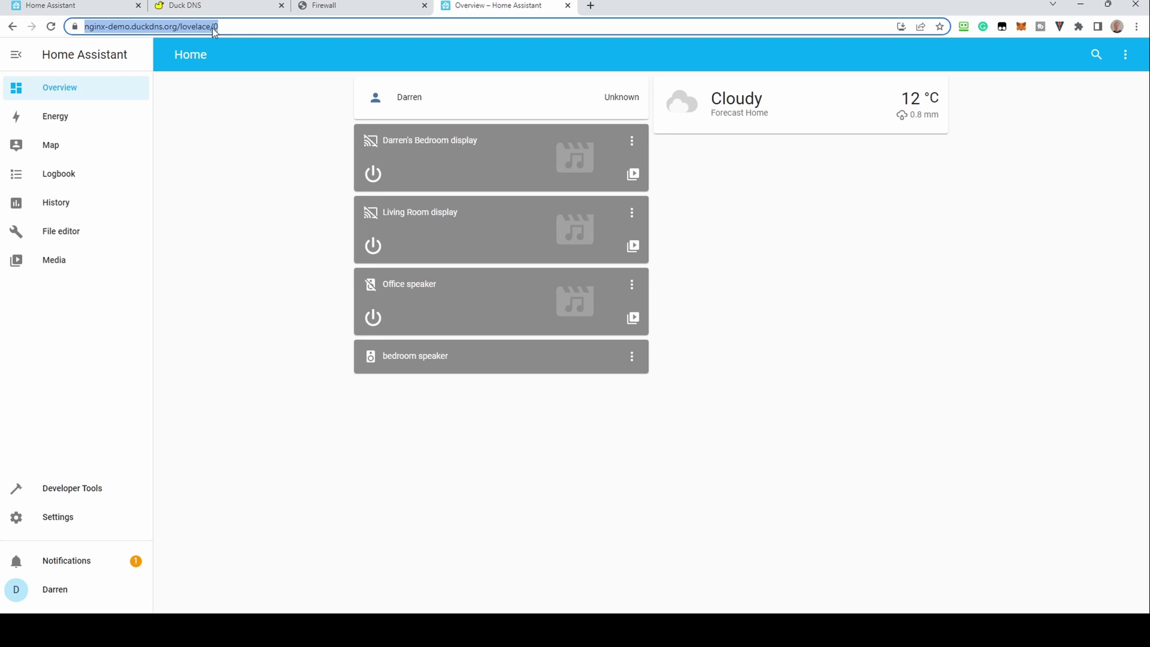
pyautogui.click(87, 28)
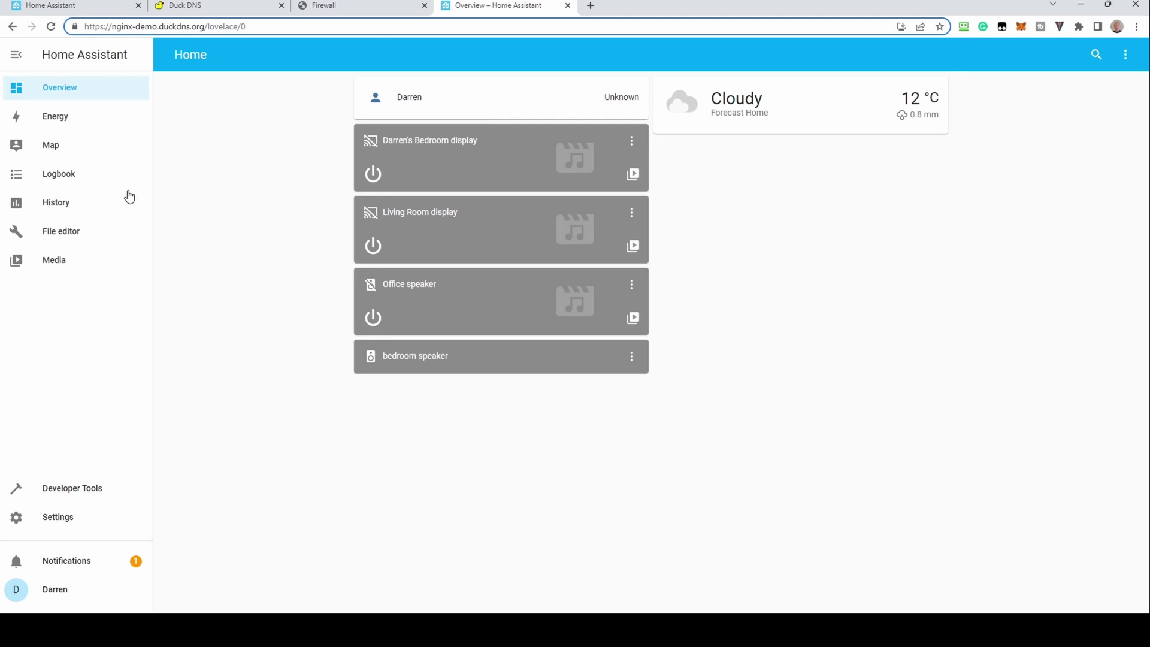
pyautogui.press('BackSpace')
pyautogui.press('Return')
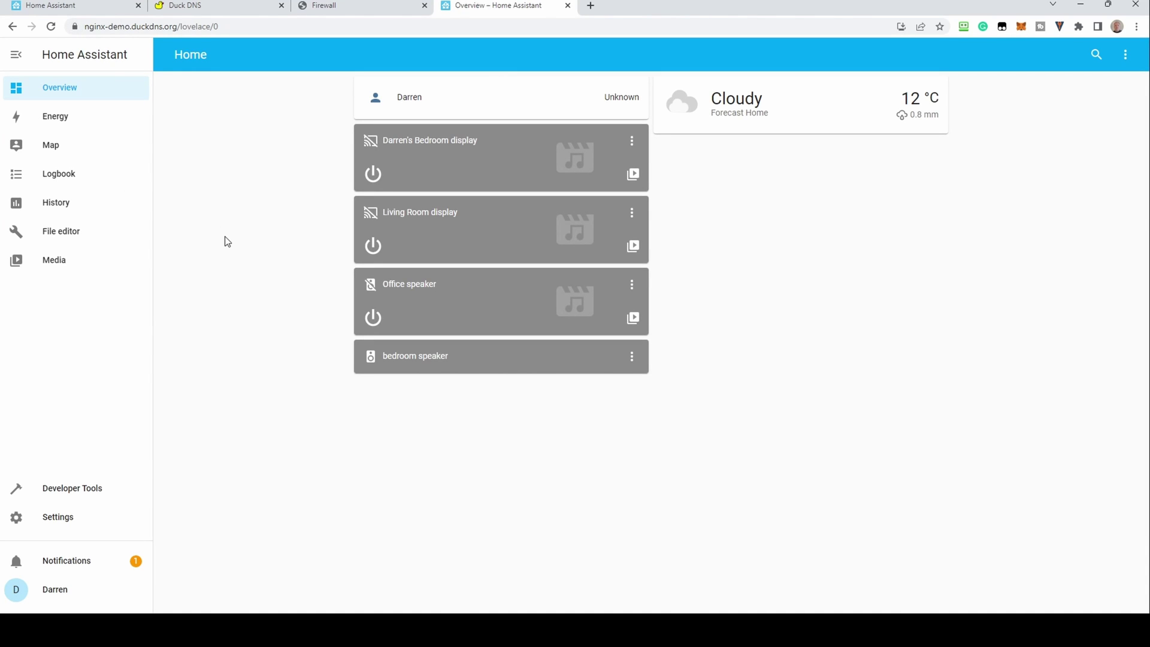
# Show the Overview dashboard on the local homeassistant2.local:8123 address and compare it with the remote one.
pyautogui.click(84, 8)
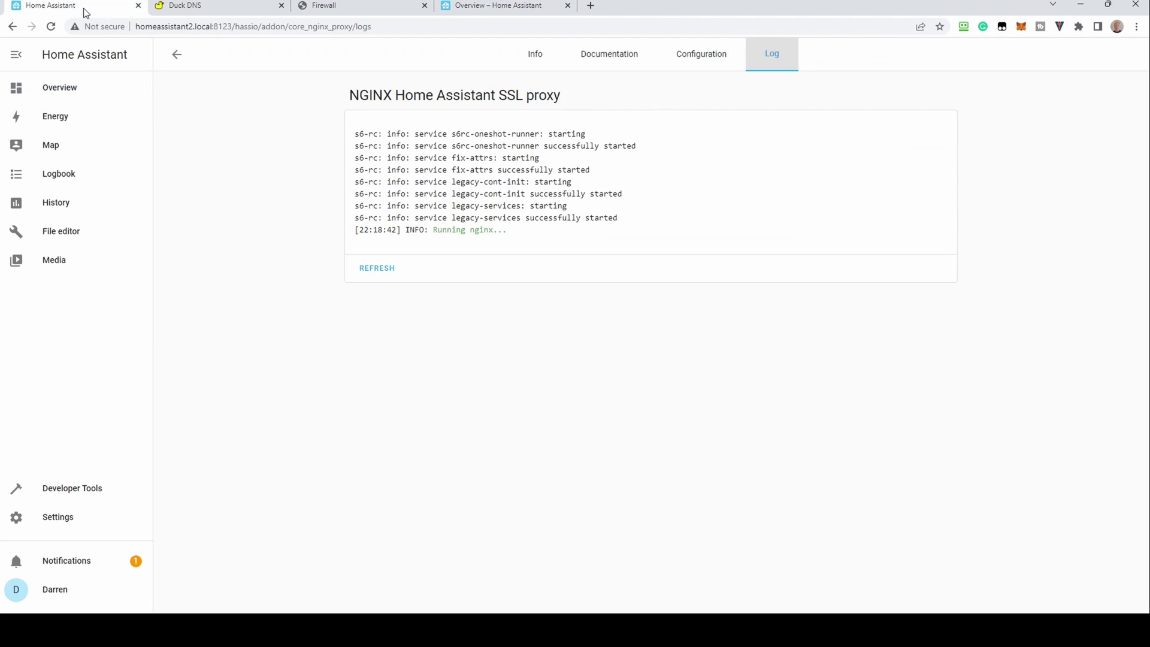
pyautogui.click(70, 98)
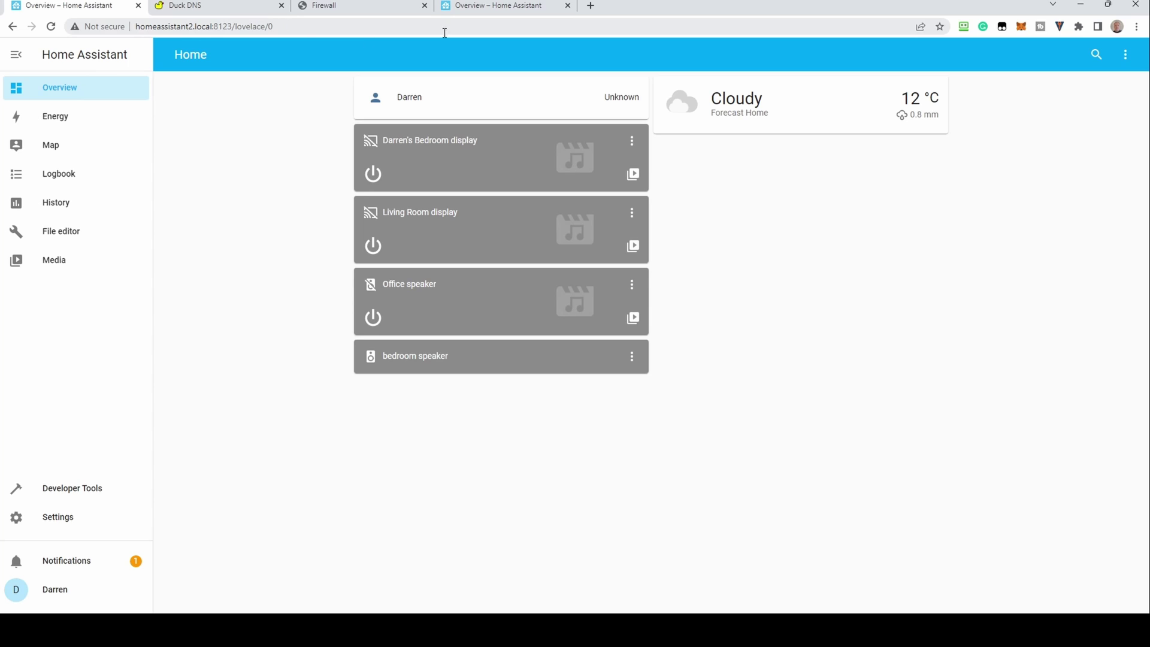
pyautogui.click(482, 7)
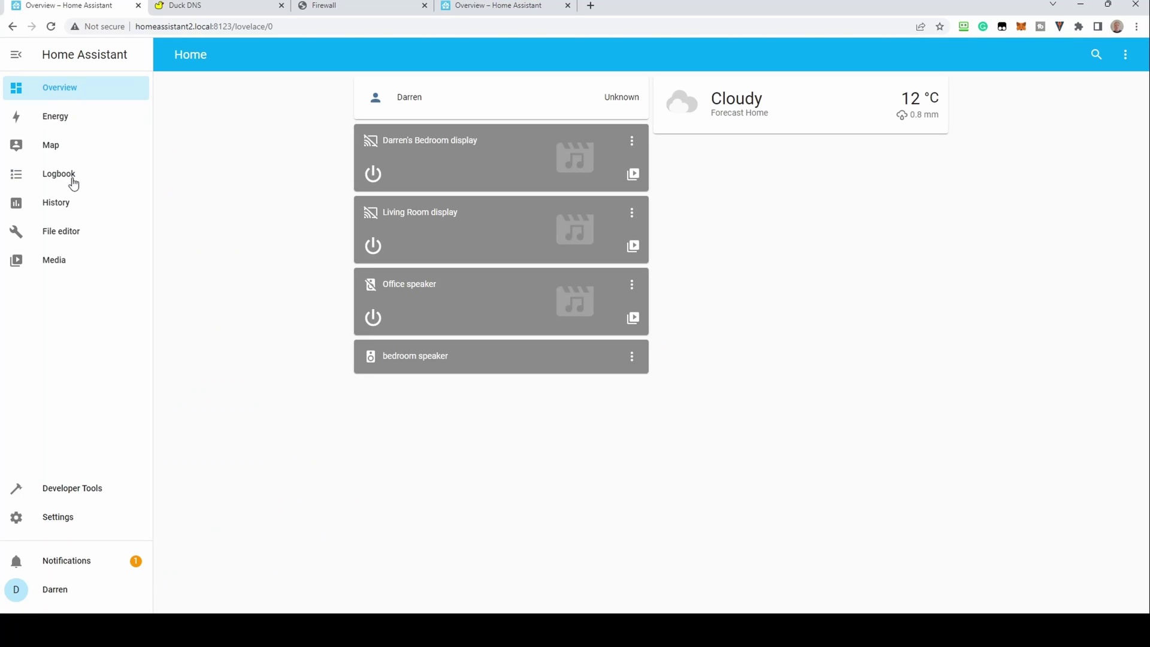
# Open configuration.yaml from the config folder in the File editor.
pyautogui.click(74, 239)
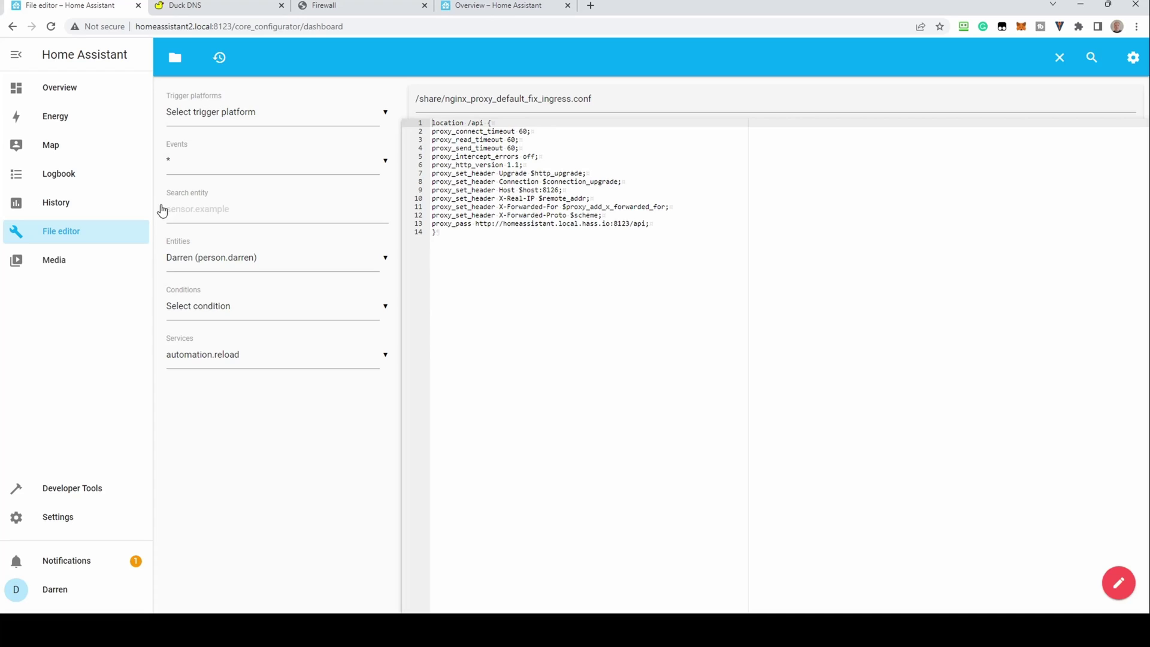
pyautogui.click(175, 57)
pyautogui.click(223, 251)
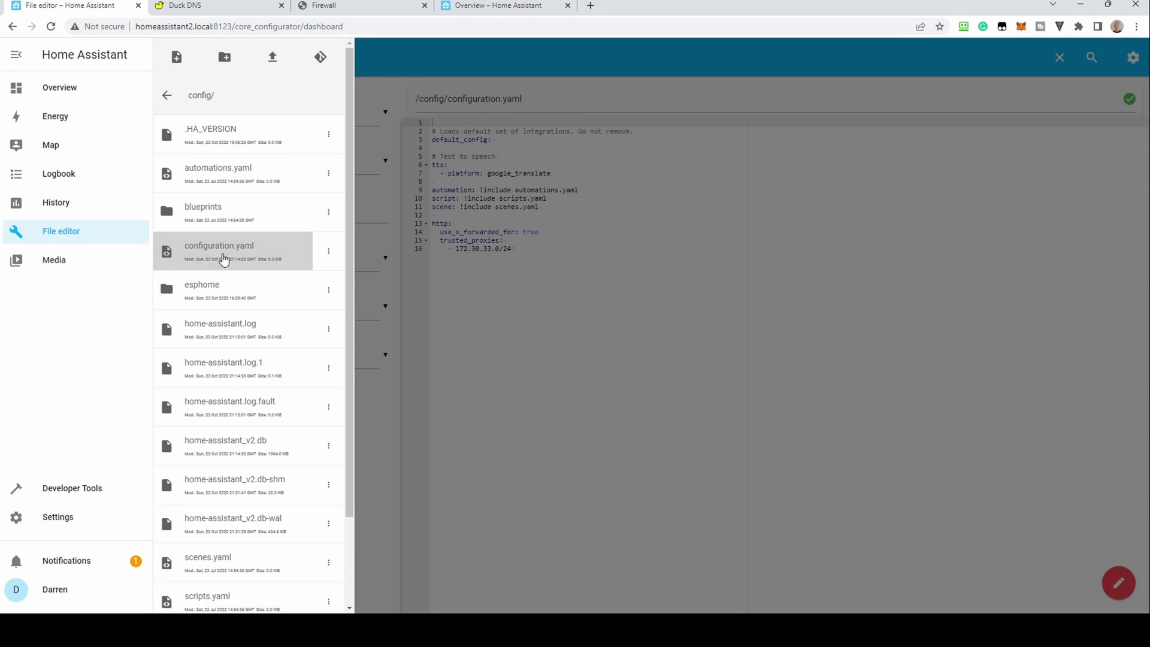
pyautogui.click(480, 265)
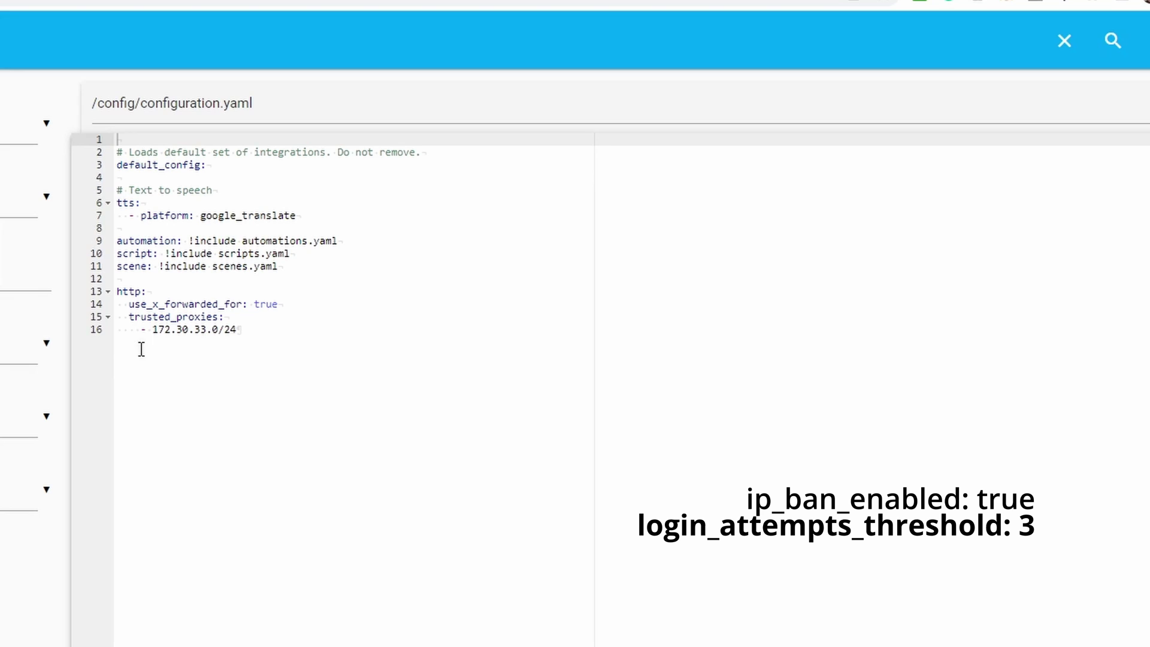
# Add ip_ban_enabled: true and login_attempts_threshold: 3 under the http section of configuration.yaml, aligned with trusted_proxies, and save the file.
pyautogui.click(236, 333)
pyautogui.press('Return')
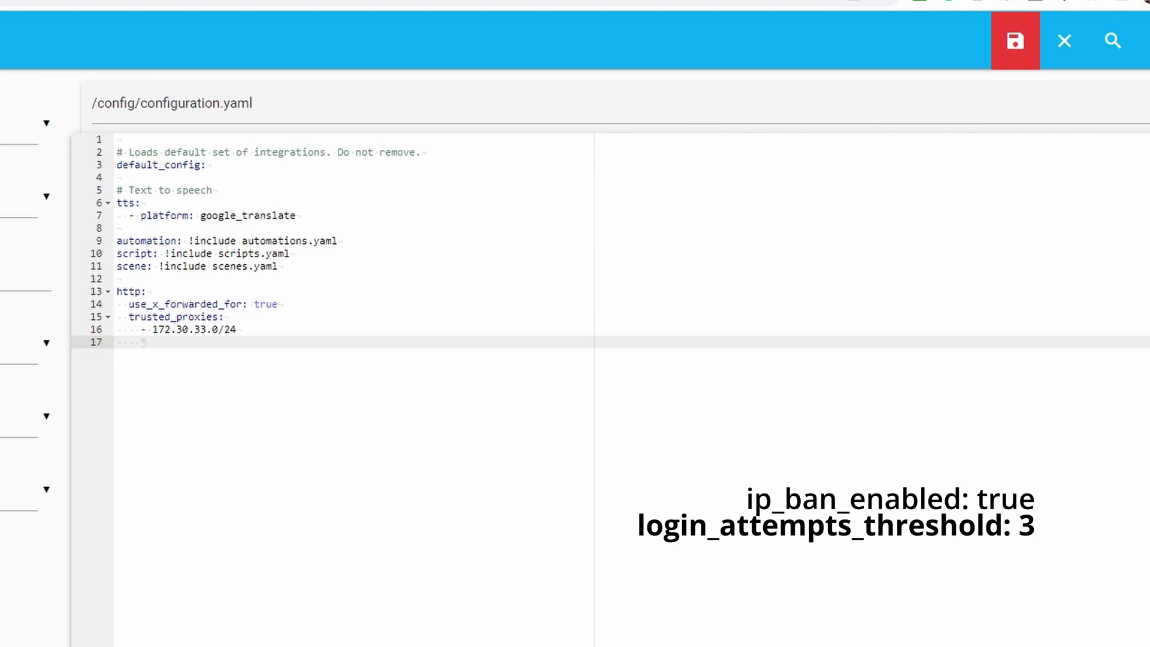
pyautogui.press('BackSpace')
pyautogui.press('BackSpace')
pyautogui.write('ip_ban_enabled: true')
pyautogui.press('Return')
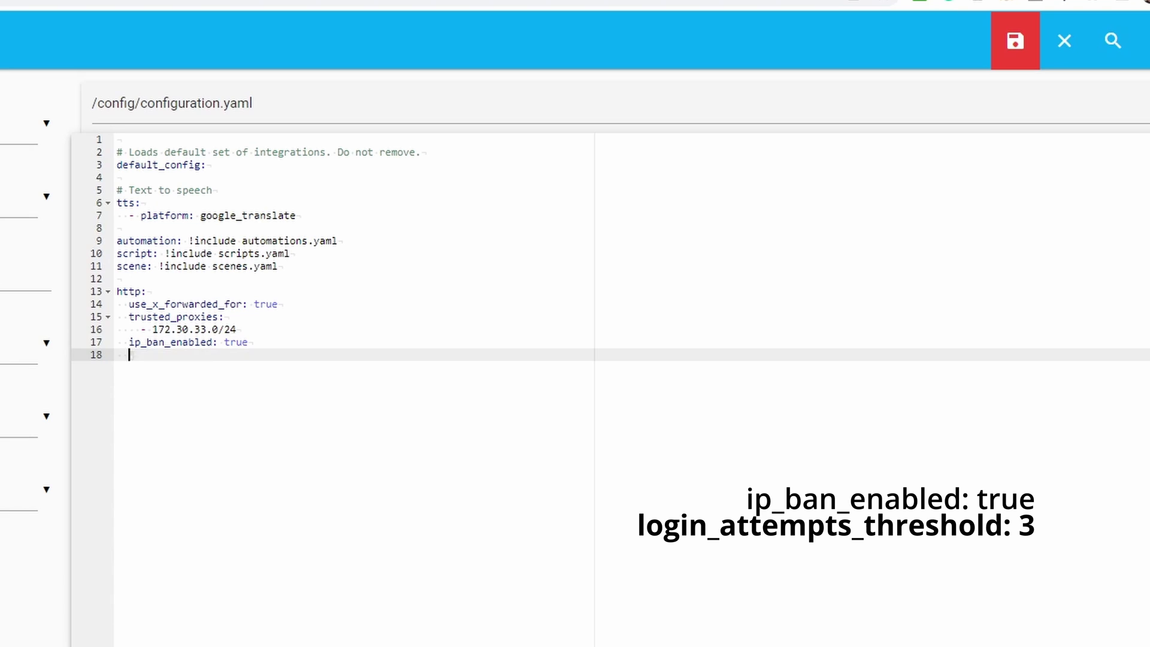
pyautogui.write('login_attempts_threshold')
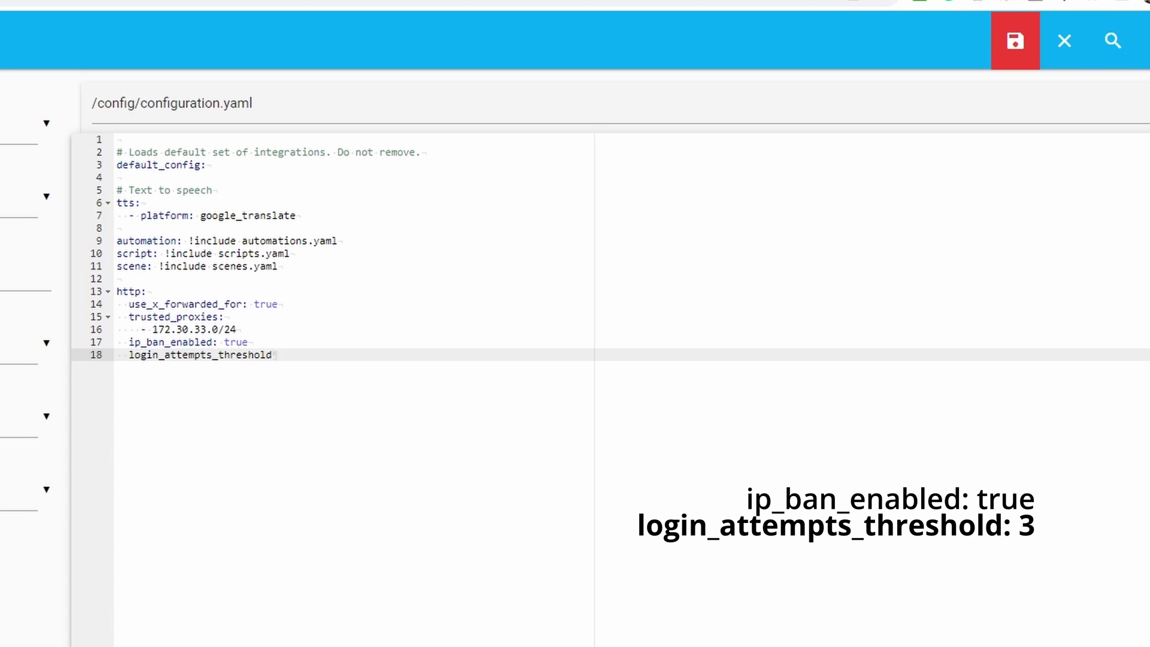
pyautogui.write(': 3')
pyautogui.press('Return')
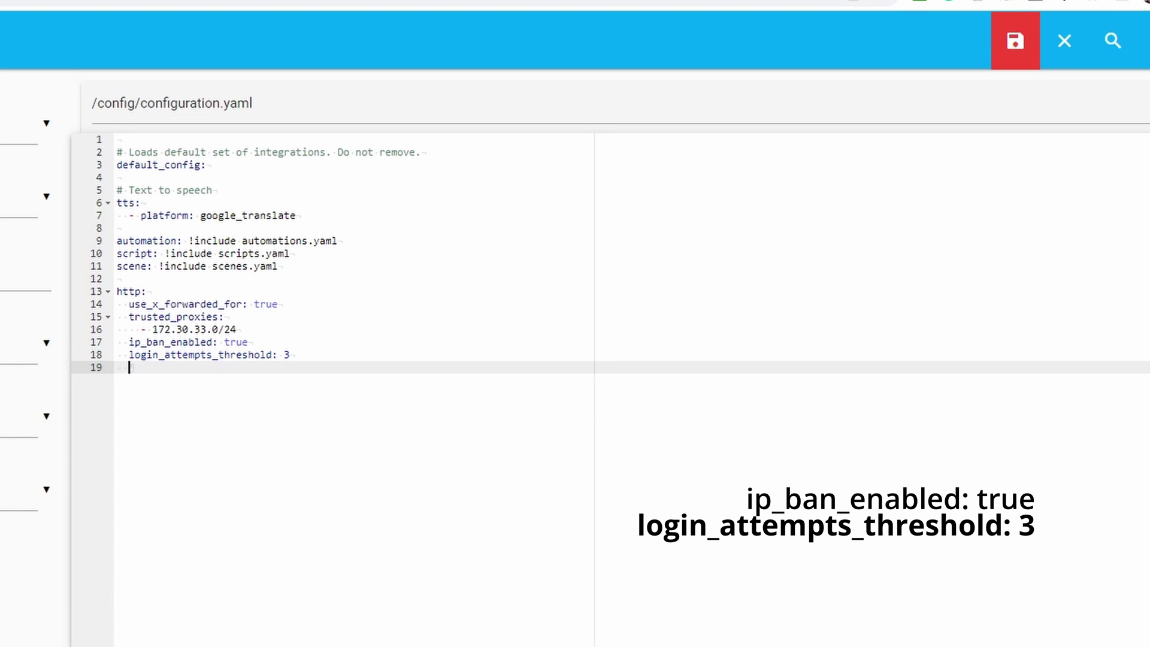
pyautogui.click(1018, 46)
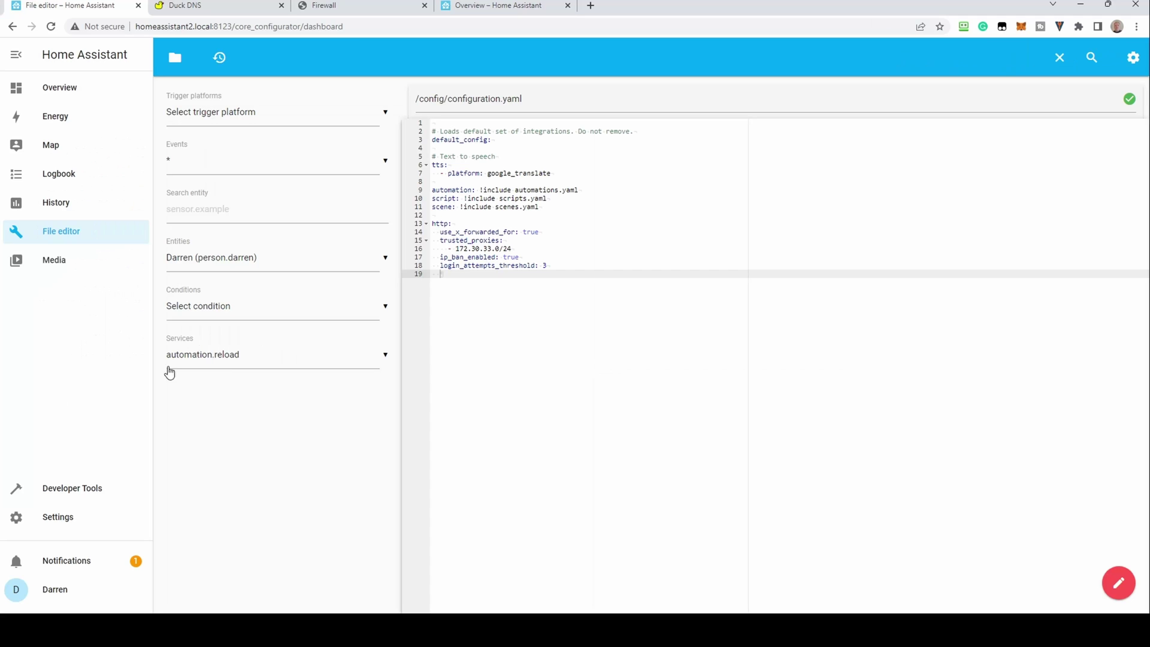
# Check the YAML configuration in Developer Tools and restart Home Assistant.
pyautogui.click(69, 490)
pyautogui.click(392, 266)
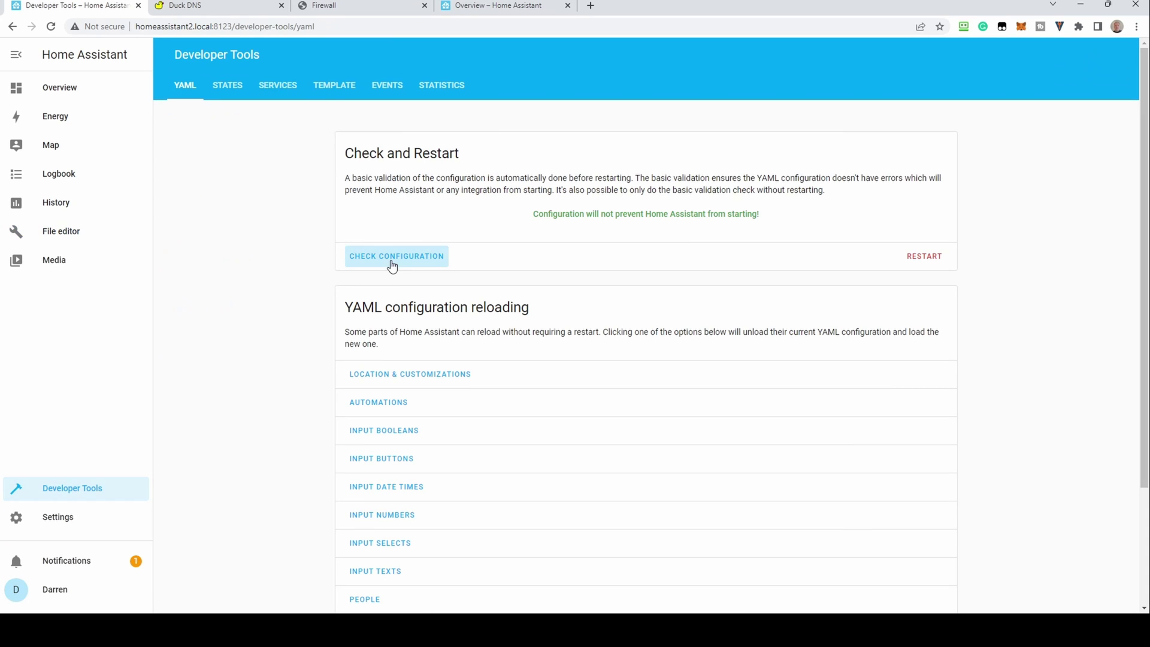
pyautogui.click(930, 257)
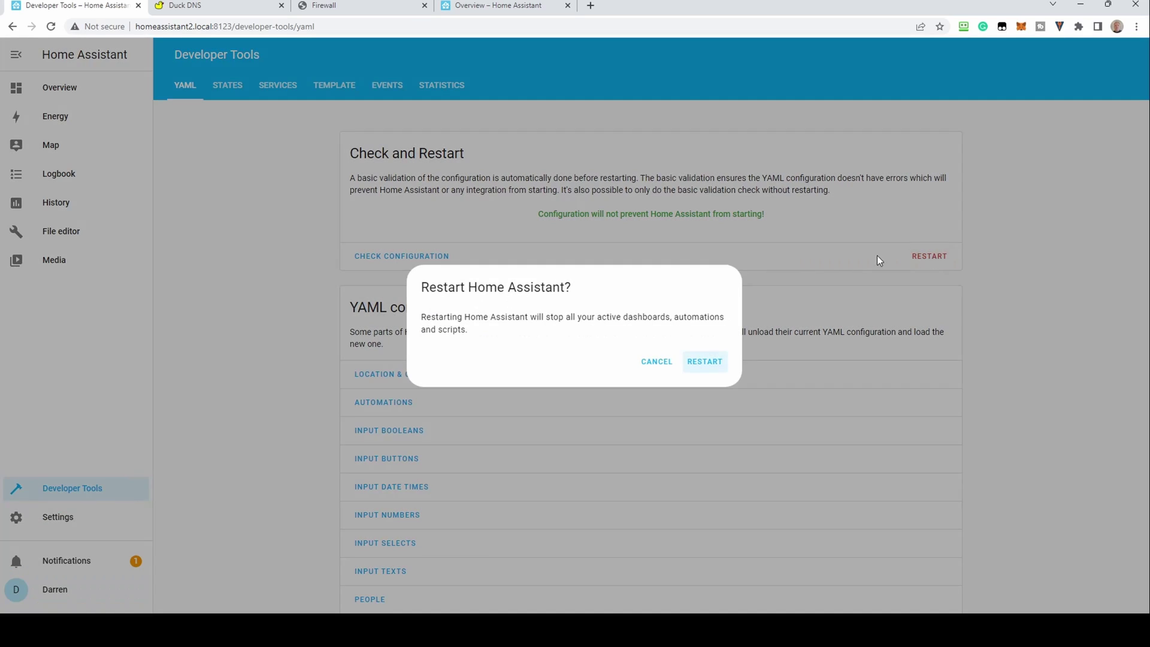
pyautogui.click(705, 365)
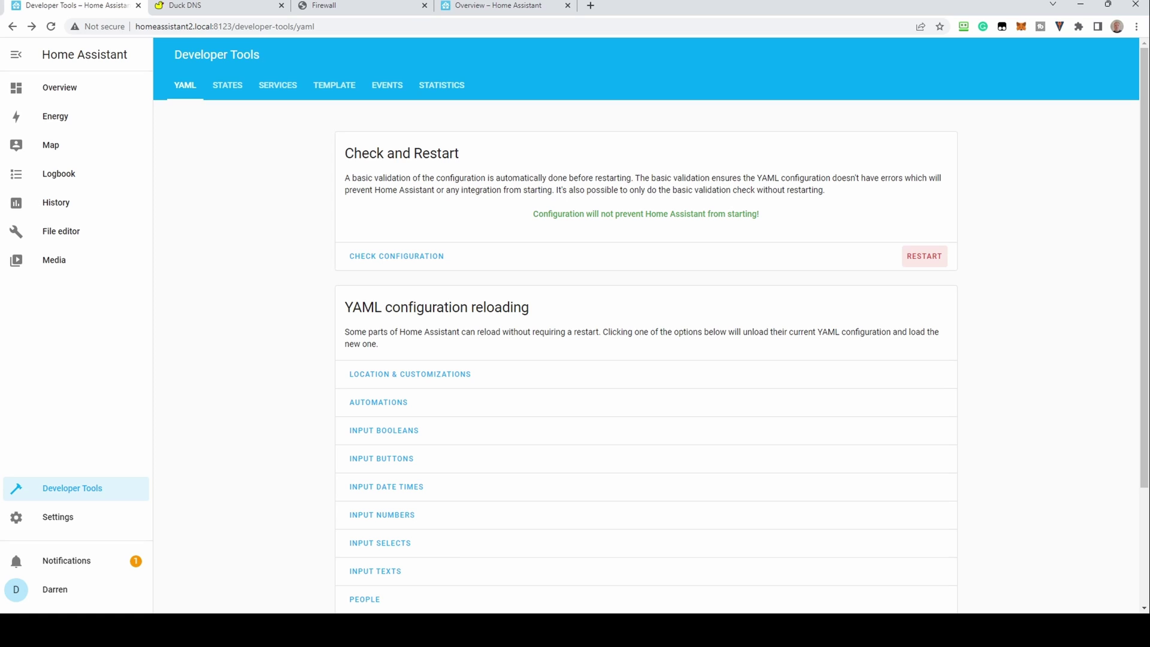
# Check the Overview dashboard on both the local address and nginx-demo.duckdns.org after the restart.
pyautogui.click(57, 85)
pyautogui.hotkey('ctrl', '4')
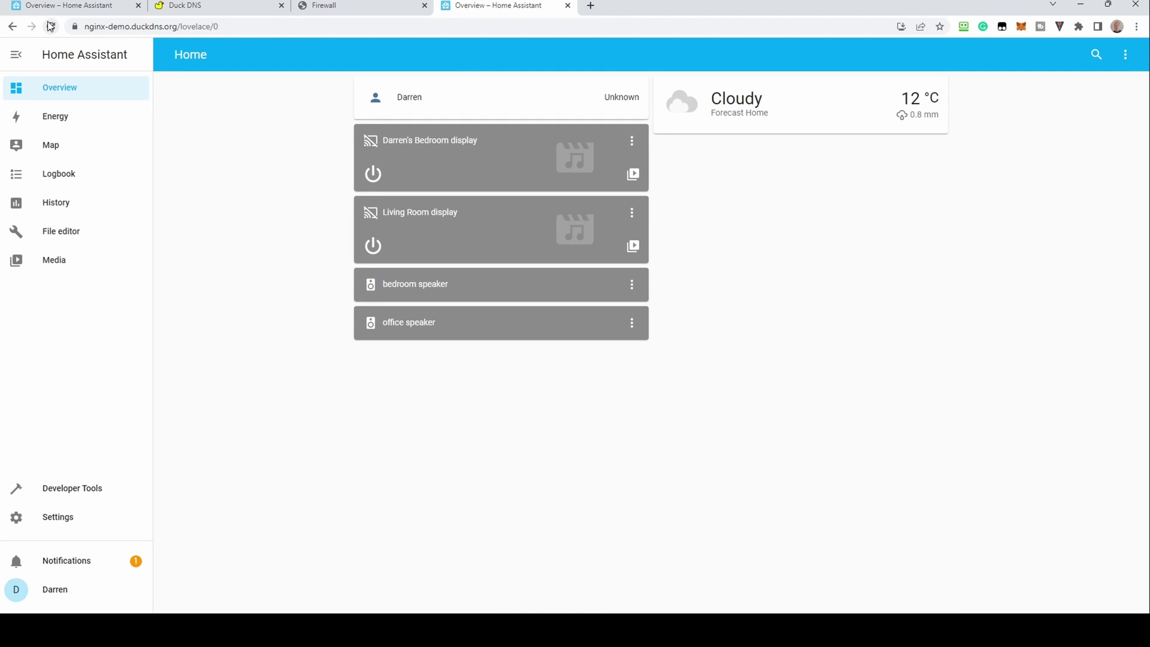
pyautogui.click(87, 6)
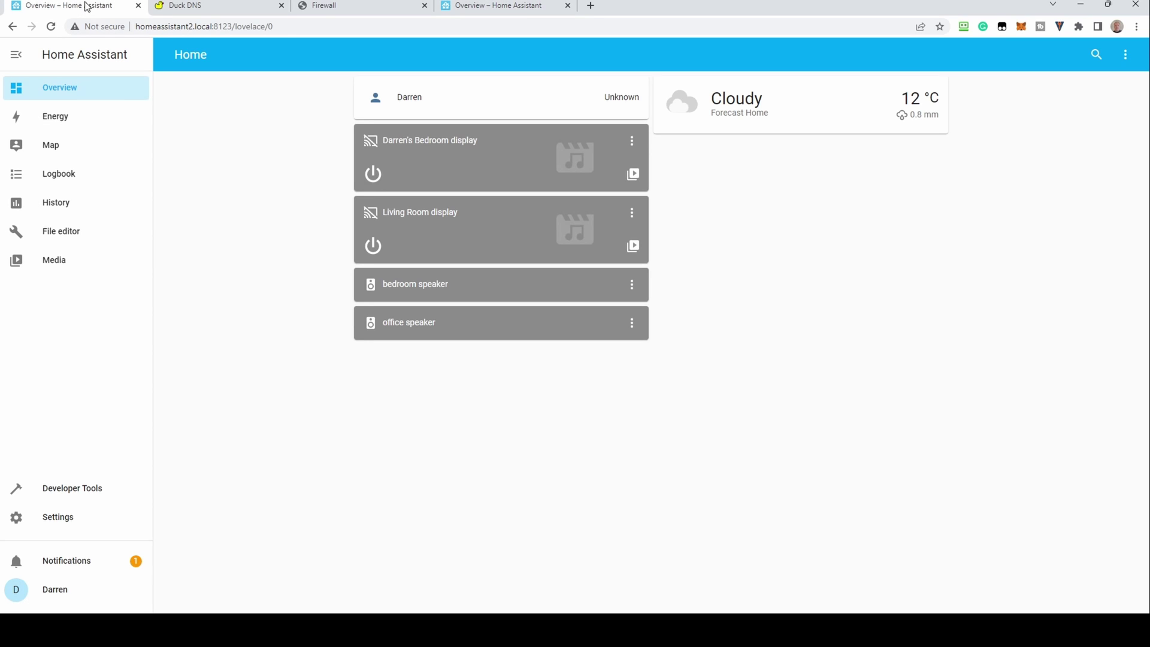